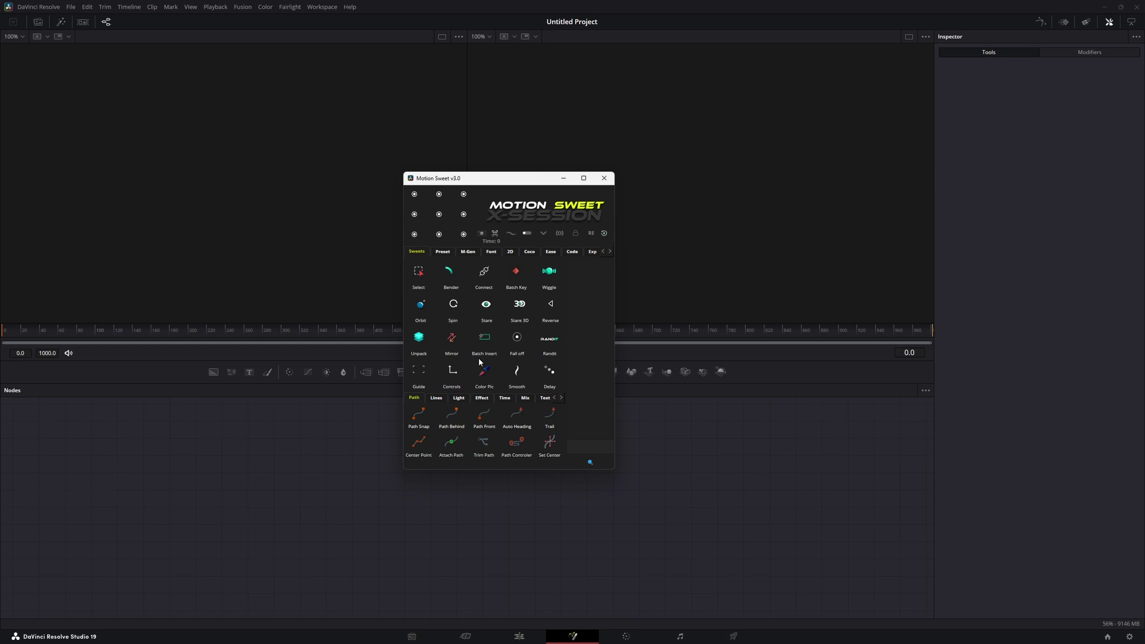
pyautogui.click(507, 398)
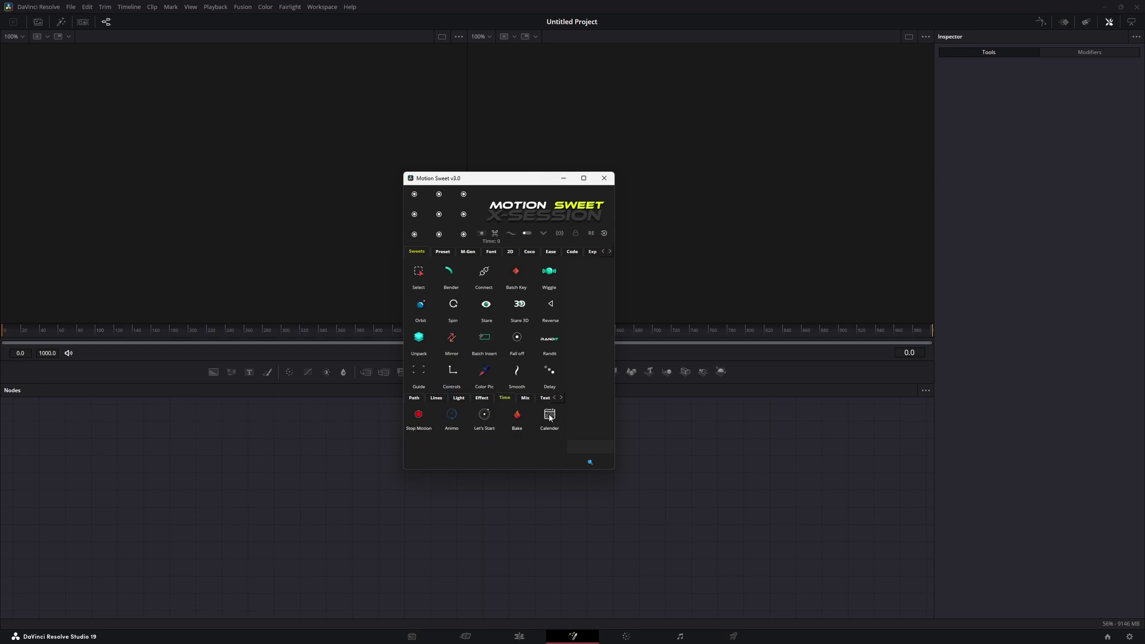
pyautogui.click(525, 400)
pyautogui.click(472, 401)
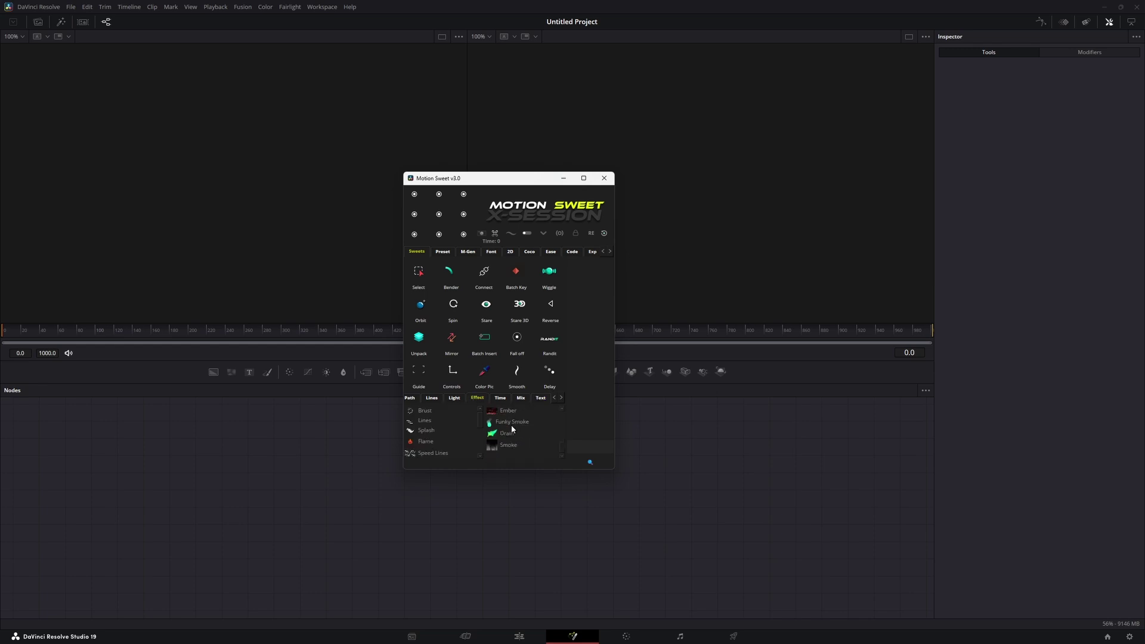
pyautogui.scroll(2, 511, 433)
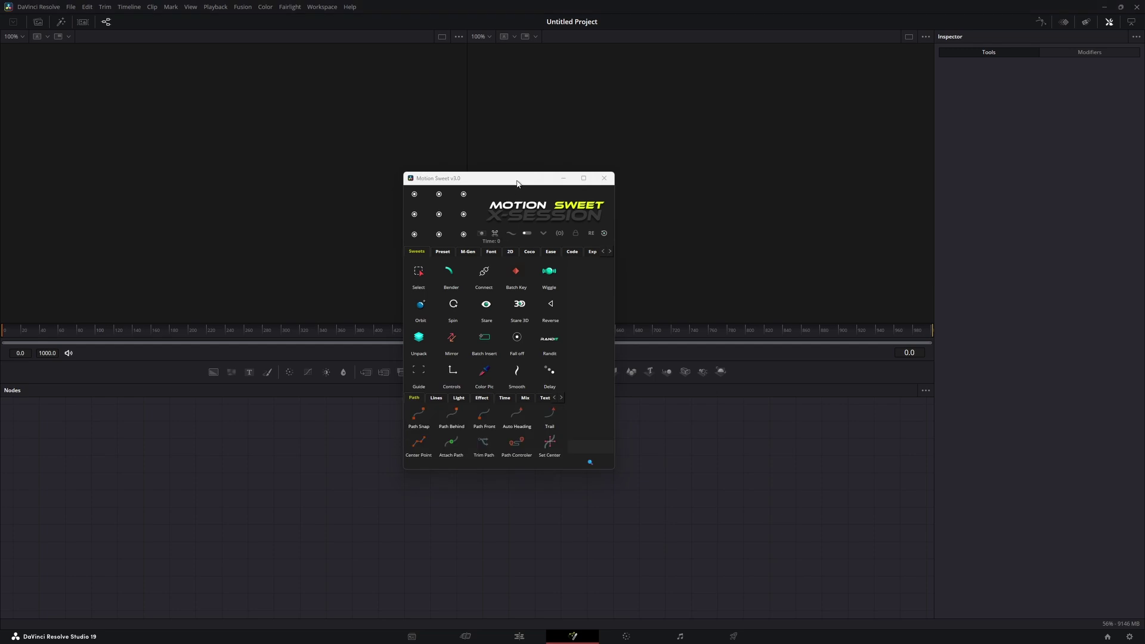
# Move the Motion Sweet window aside and start a new hotkey in the Hotkey Manager.
pyautogui.moveTo(517, 184); pyautogui.dragTo(764, 88)
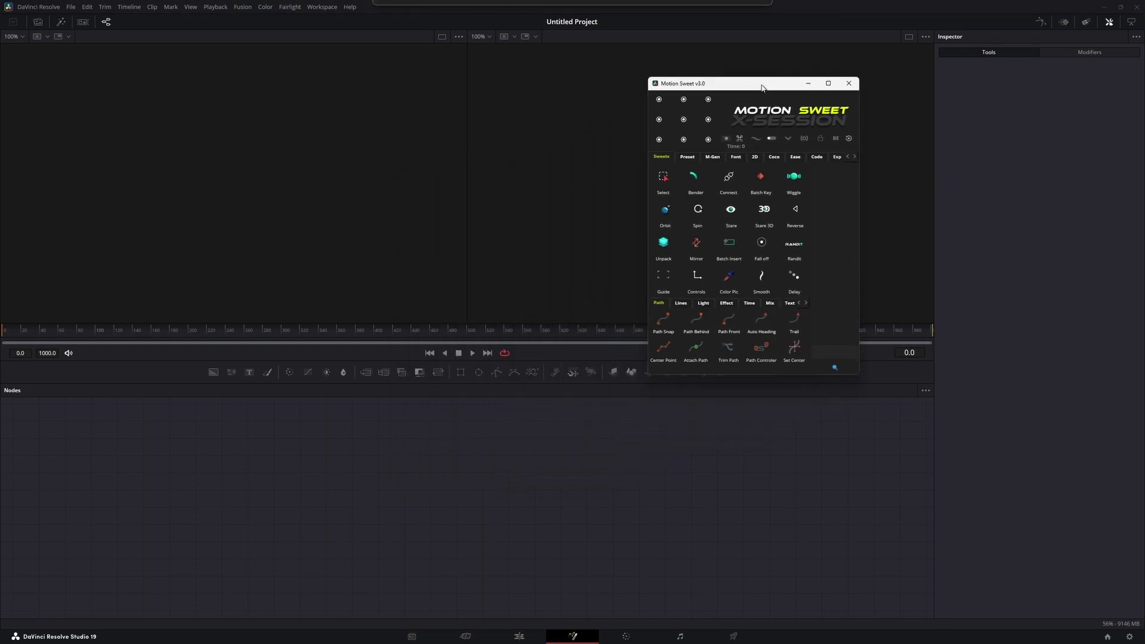
pyautogui.click(740, 139)
pyautogui.moveTo(578, 206); pyautogui.dragTo(441, 245)
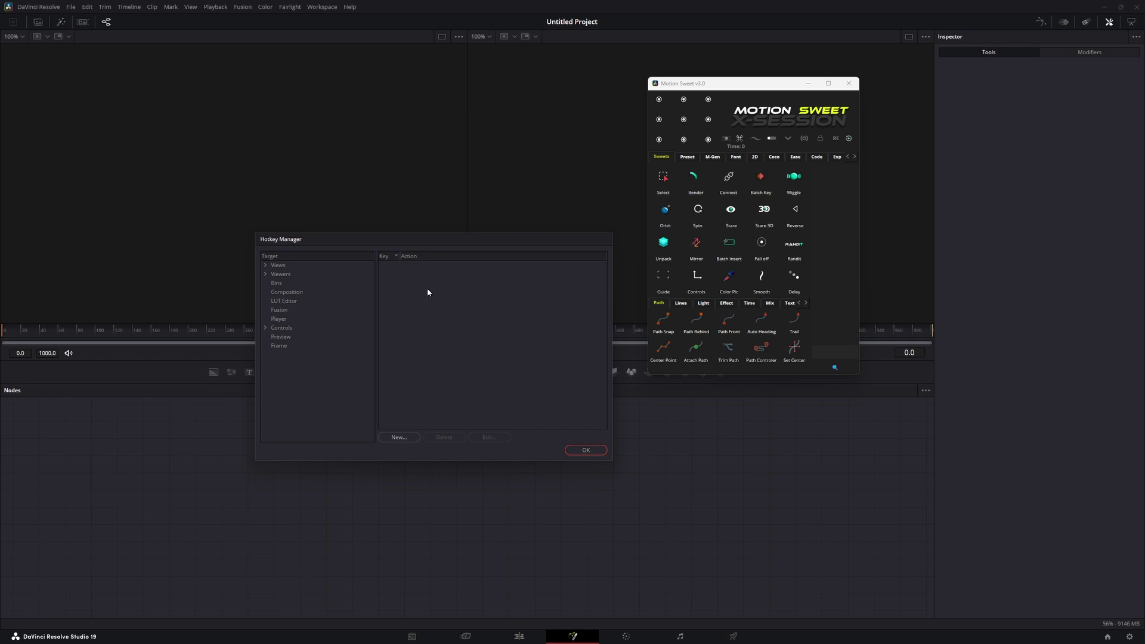
pyautogui.click(398, 438)
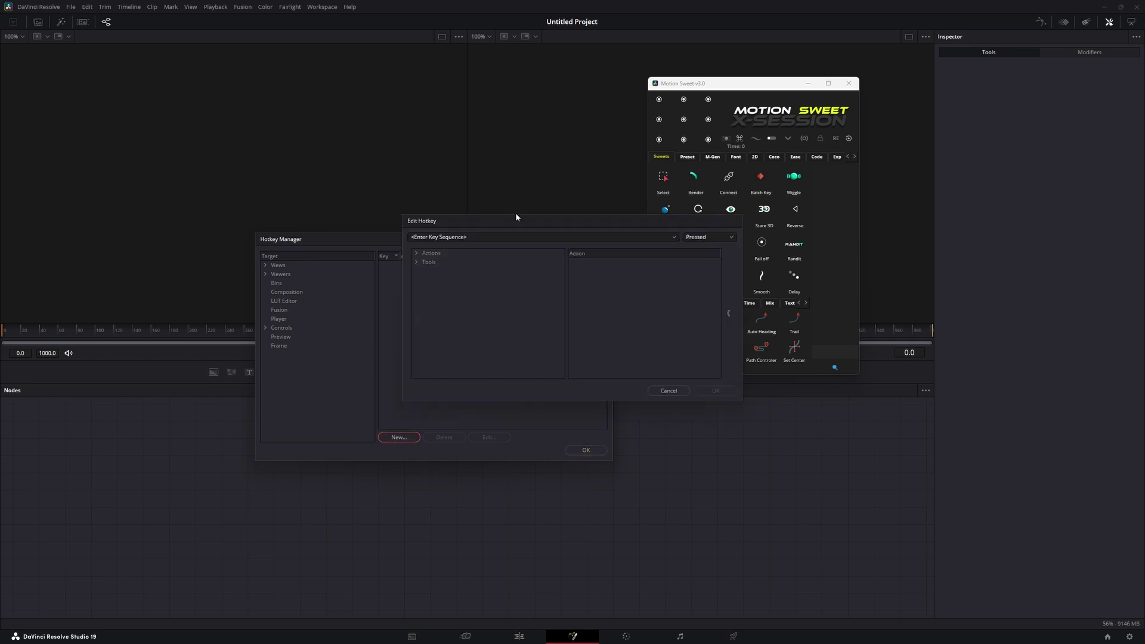
pyautogui.moveTo(524, 223); pyautogui.dragTo(359, 324)
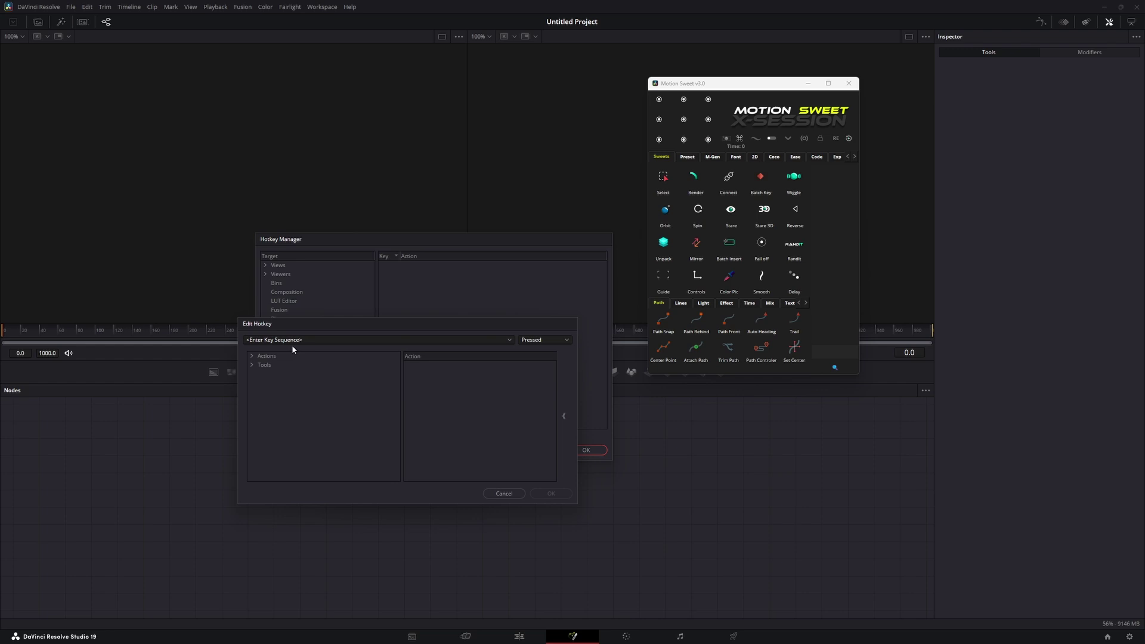
# Assign Ctrl+M to the script action "Motion Sweet v3 add new fuse" and save the hotkey.
pyautogui.click(268, 357)
pyautogui.click(252, 356)
pyautogui.scroll(-5, 271, 387)
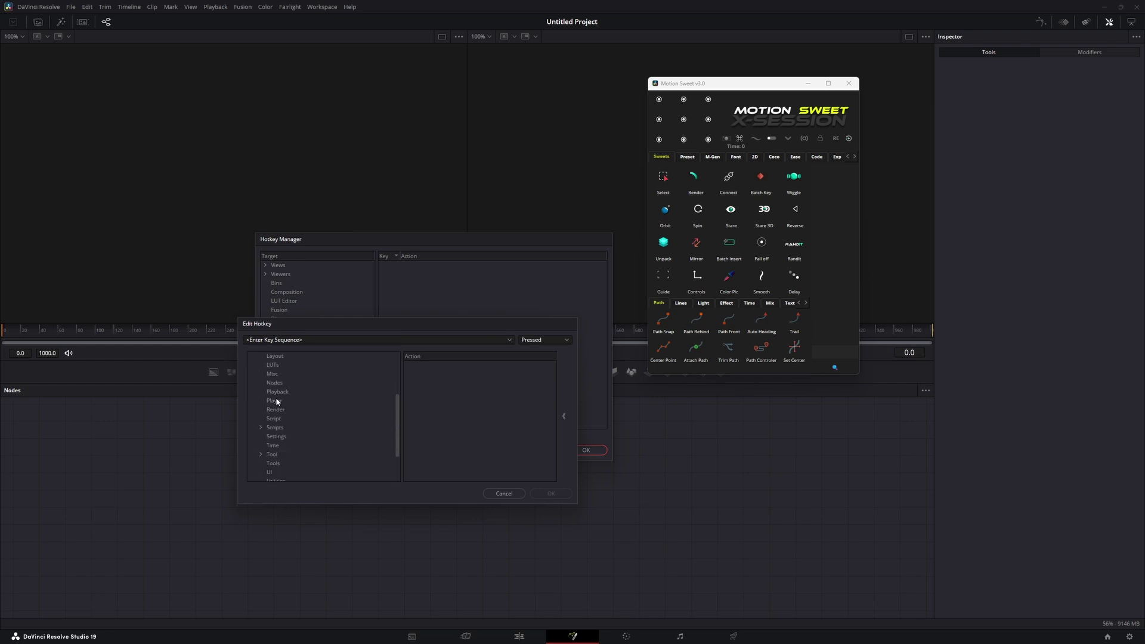
pyautogui.click(262, 428)
pyautogui.scroll(-5, 499, 361)
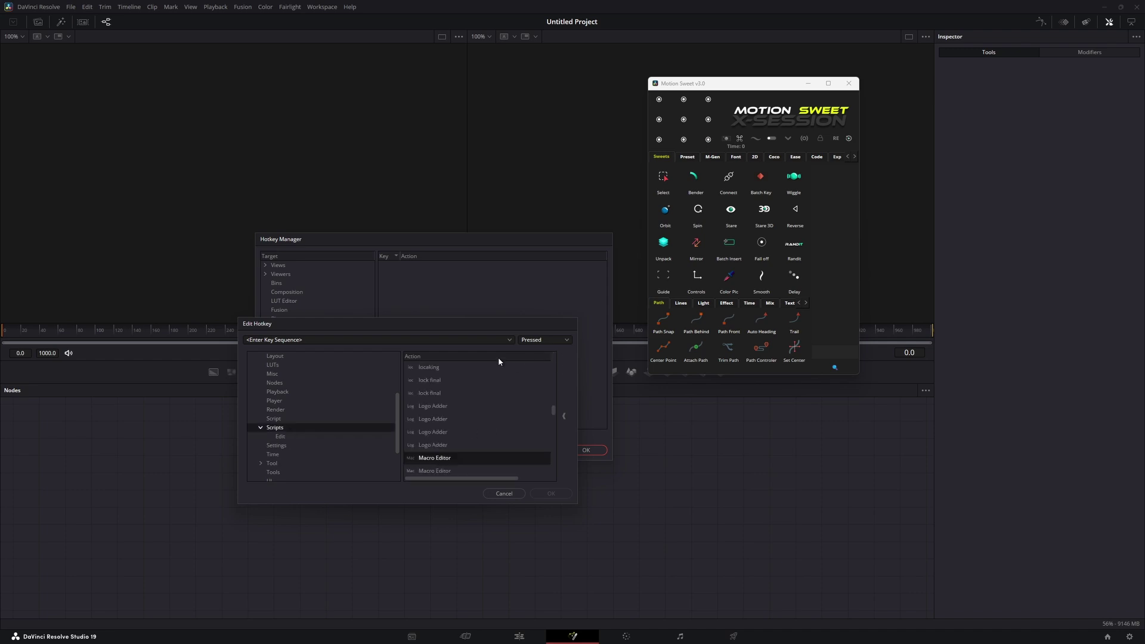
pyautogui.click(459, 395)
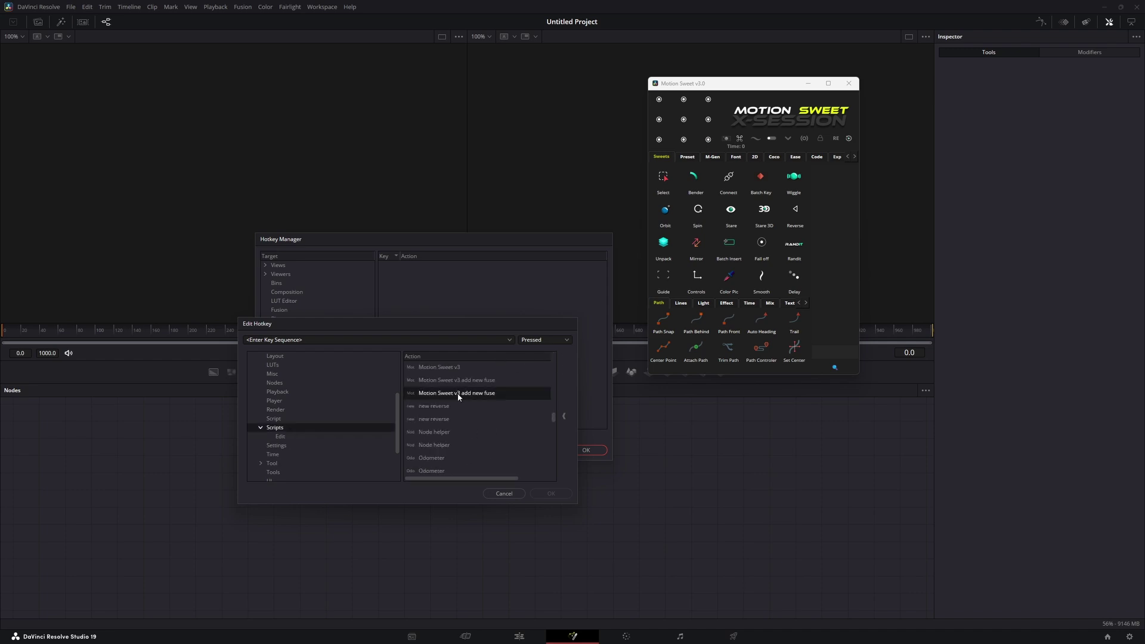
pyautogui.hotkey('ctrl', 'm')
pyautogui.click(551, 494)
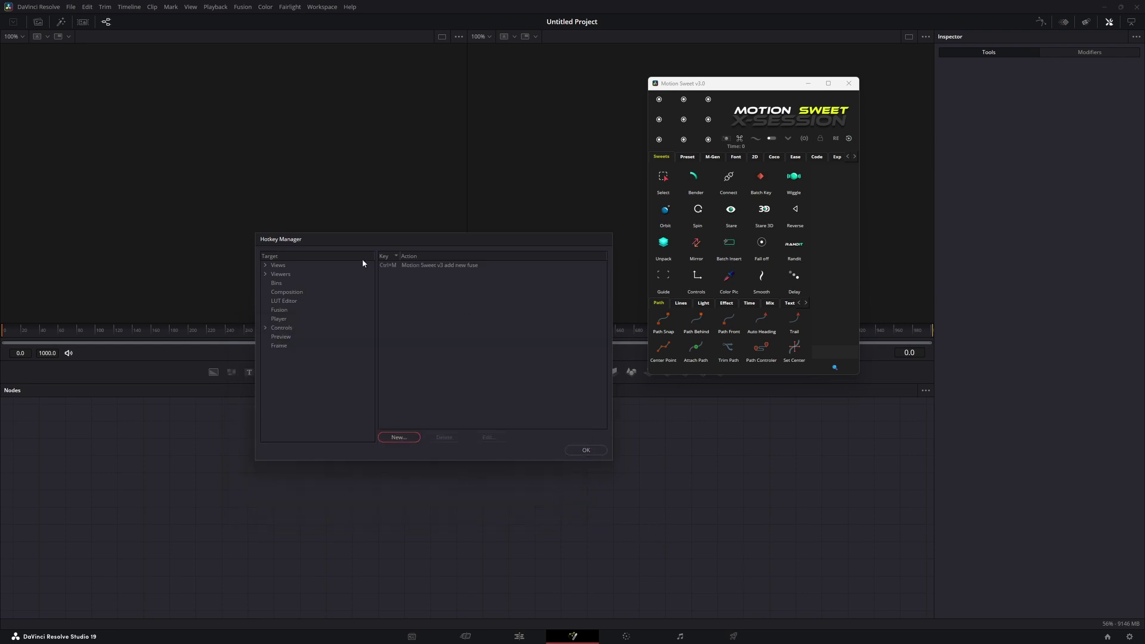
pyautogui.click(586, 450)
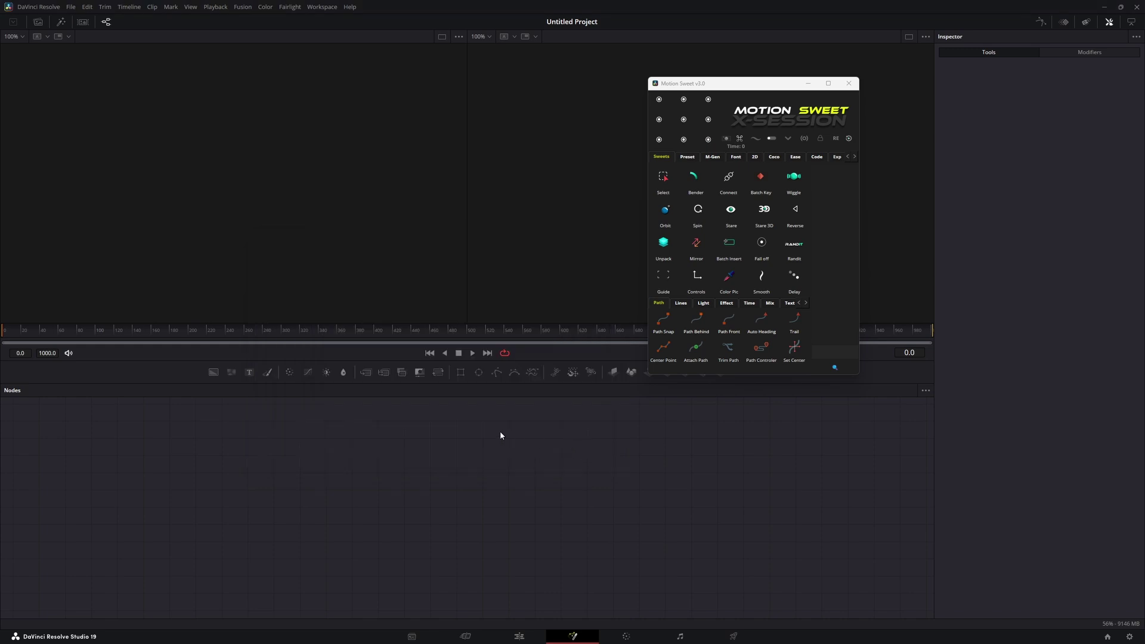
# Test the Ctrl+M hotkey by launching another Motion Sweet window, and close that extra window.
pyautogui.hotkey('ctrl', 'm')
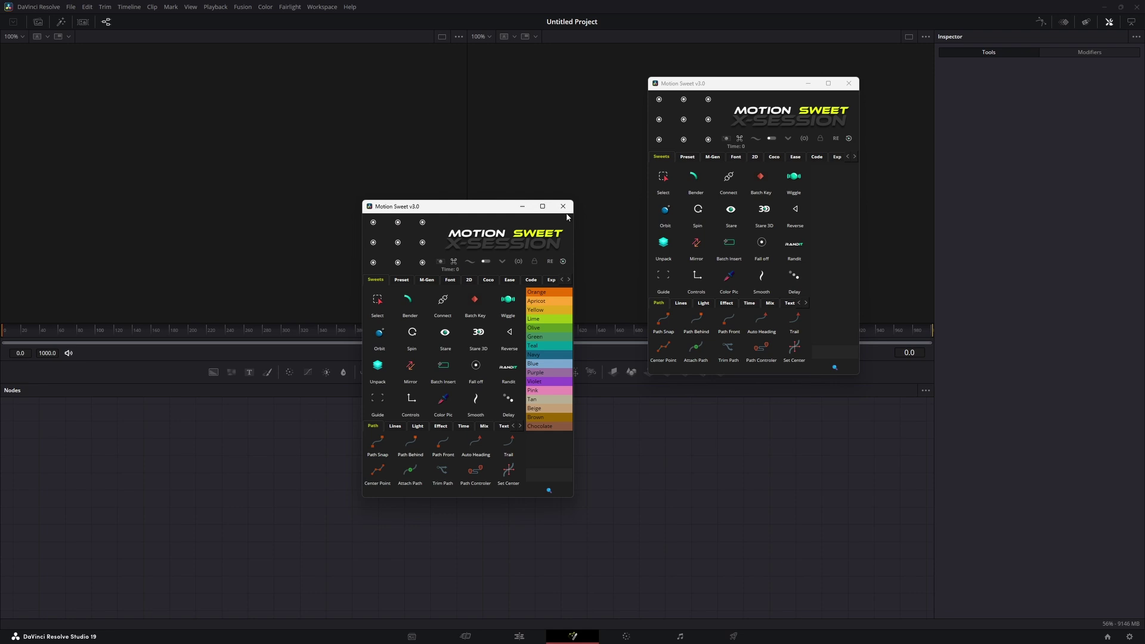
pyautogui.click(563, 206)
# Create a Ctrl+S hotkey for the Smoke tool in the X-Session category, using Views as the target.
pyautogui.moveTo(732, 89); pyautogui.dragTo(729, 86)
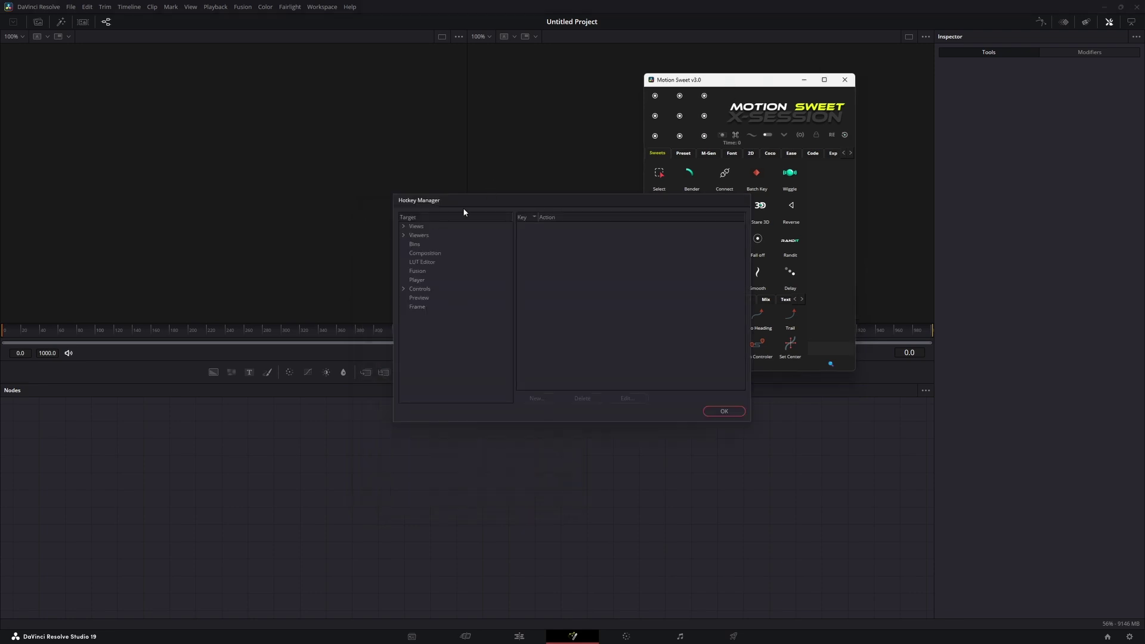
pyautogui.click(430, 226)
pyautogui.click(535, 398)
pyautogui.click(420, 262)
pyautogui.scroll(-9, 441, 325)
pyautogui.click(443, 370)
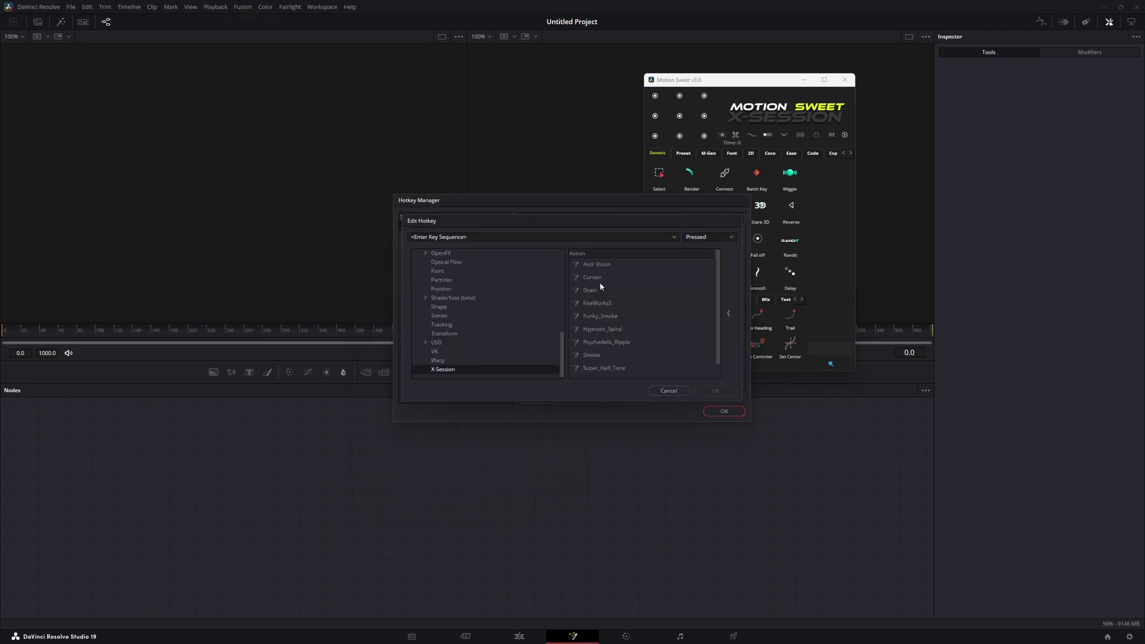
pyautogui.click(604, 356)
pyautogui.hotkey('ctrl', 's')
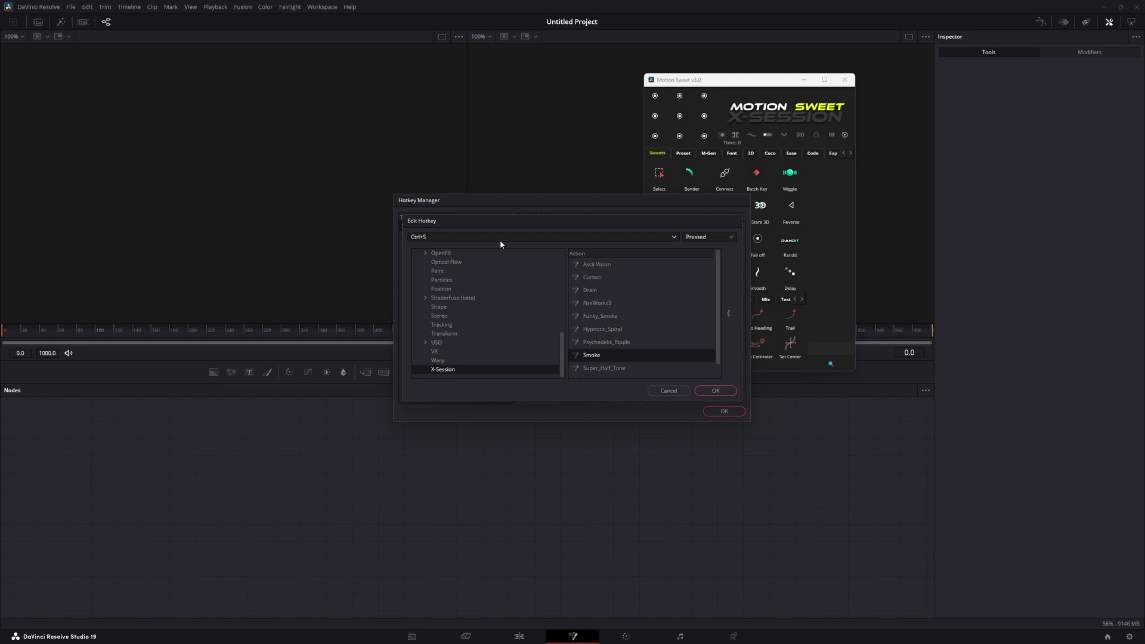
pyautogui.click(715, 390)
pyautogui.click(724, 411)
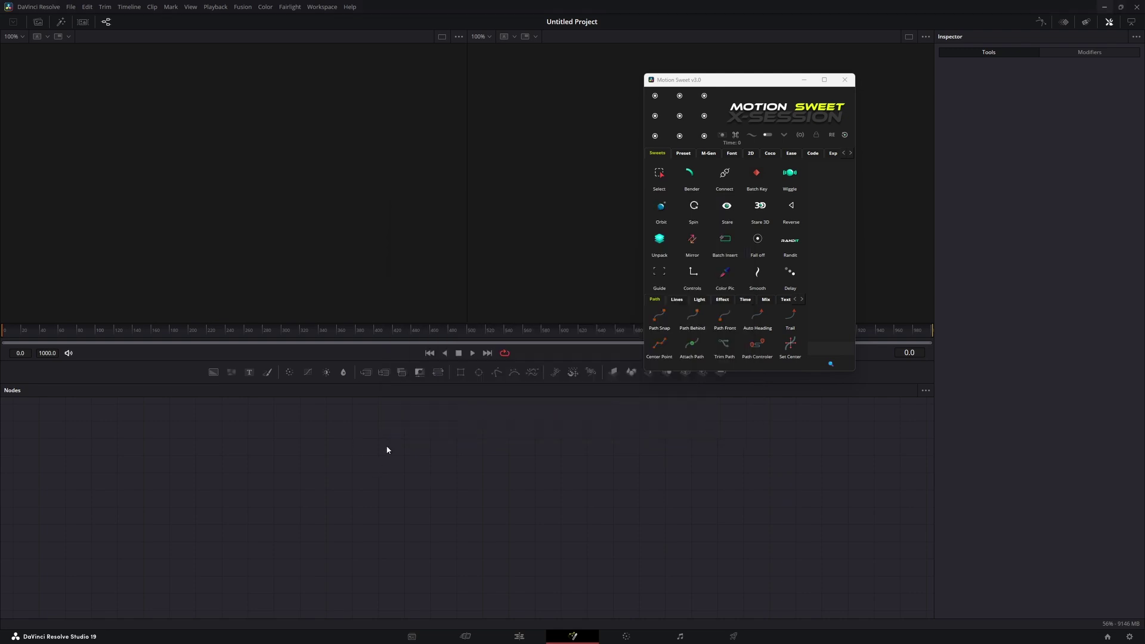
# Test the Ctrl+S hotkey by adding Smoke nodes, and delete everything from the node graph.
pyautogui.hotkey('ctrl', 's')
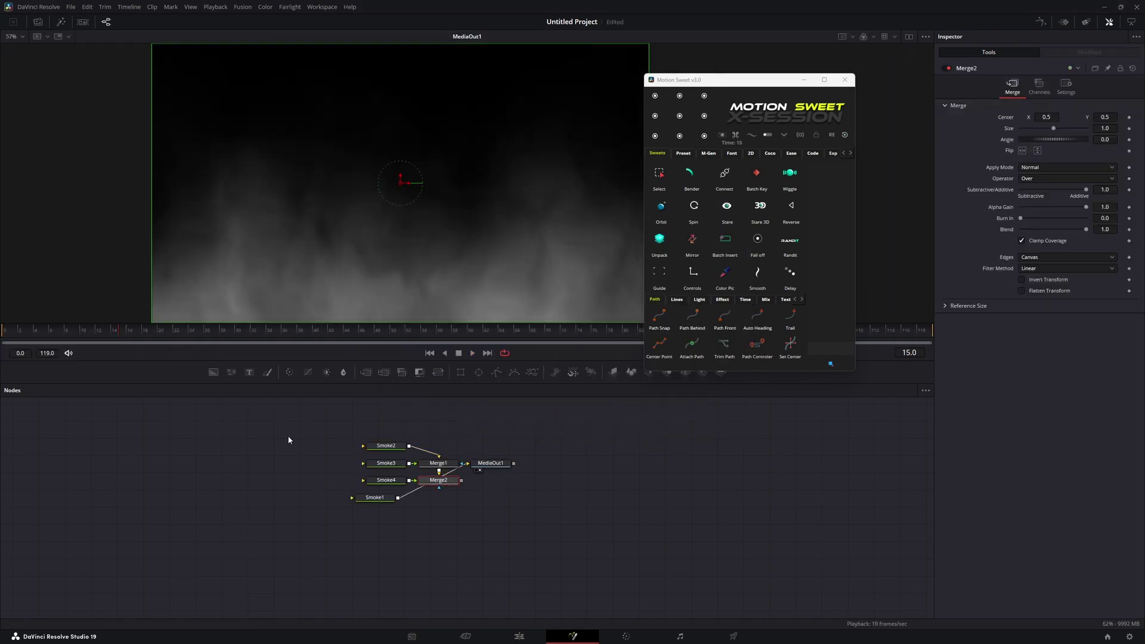
pyautogui.moveTo(289, 437); pyautogui.dragTo(529, 544)
pyautogui.press('Delete')
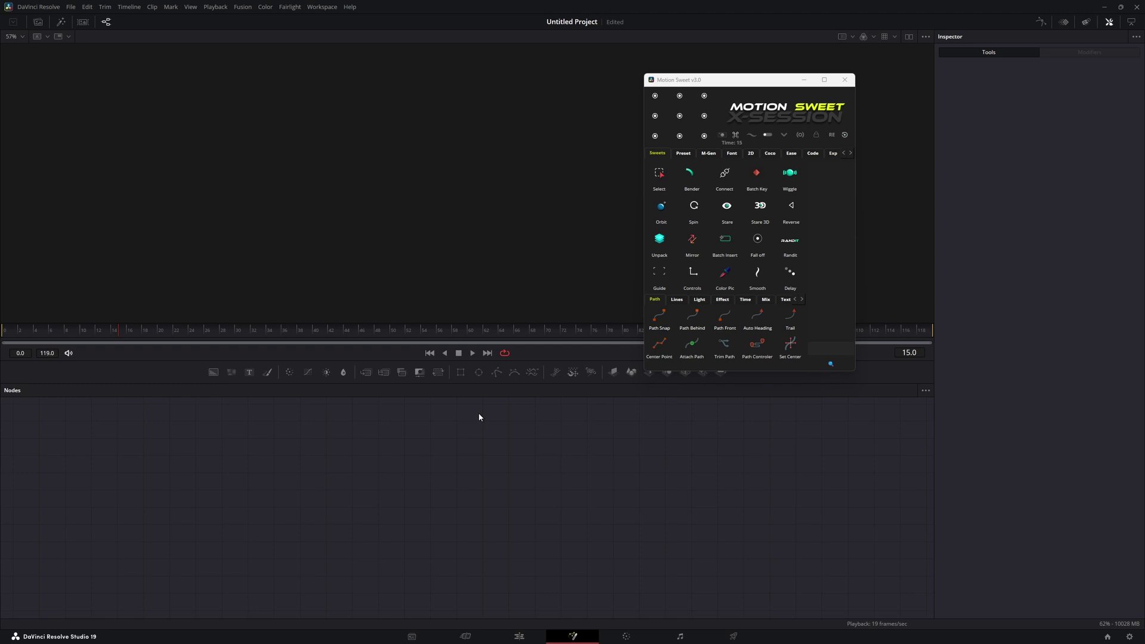
# Import cat.png, google.png and logo.png into the node graph and rename their nodes after the files with Motion Sweet.
pyautogui.moveTo(384, 643); pyautogui.dragTo(510, 116)
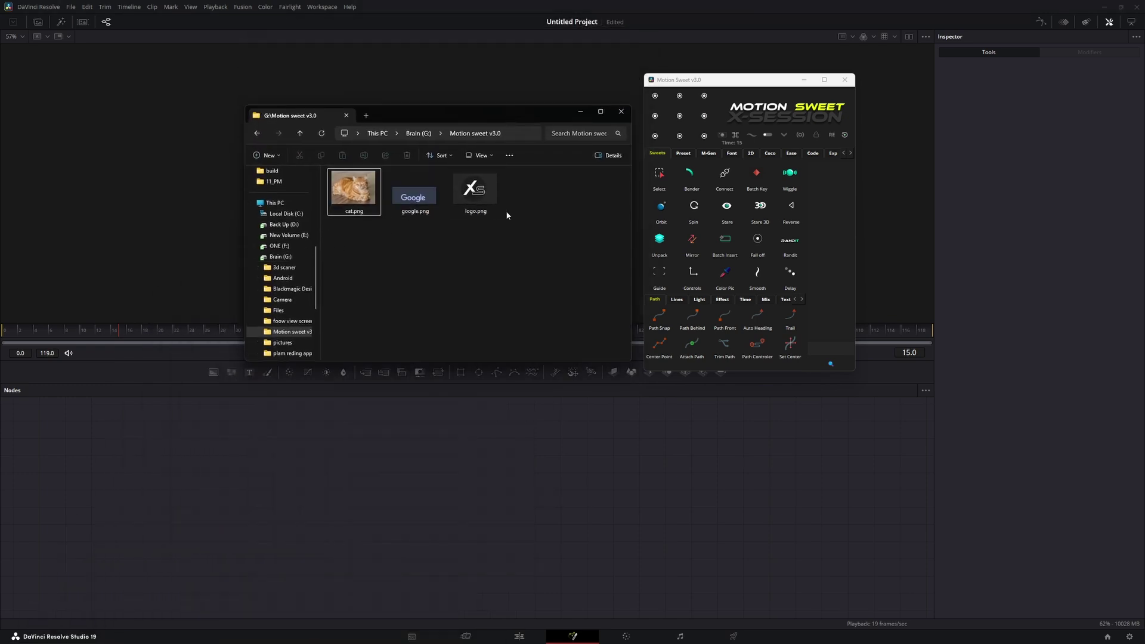
pyautogui.moveTo(538, 212); pyautogui.dragTo(328, 503)
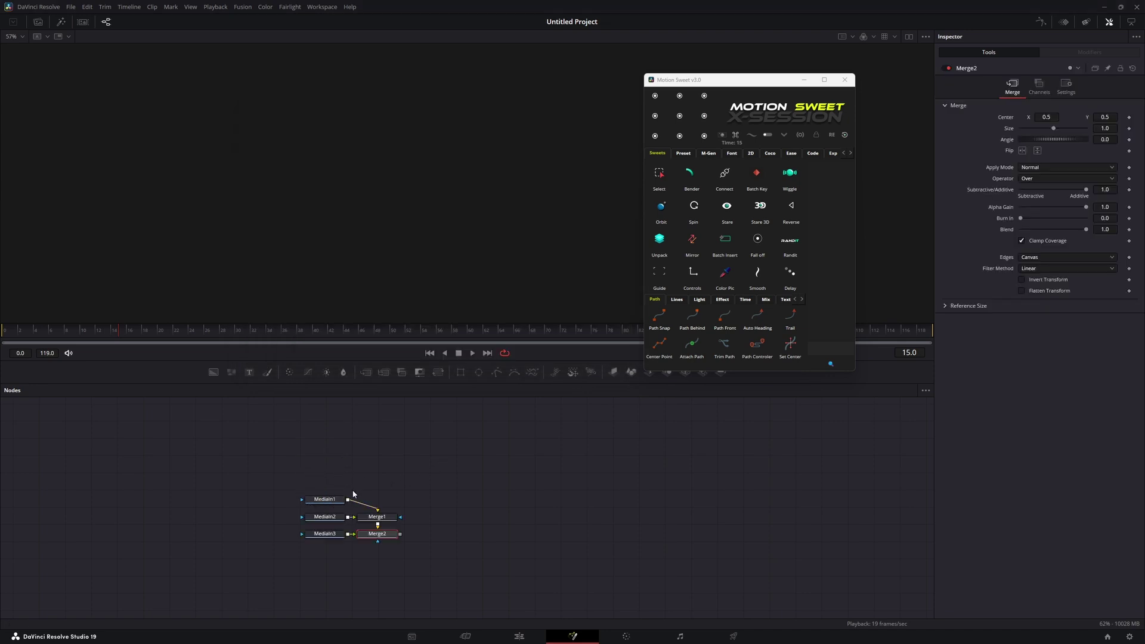
pyautogui.moveTo(268, 478); pyautogui.dragTo(331, 555)
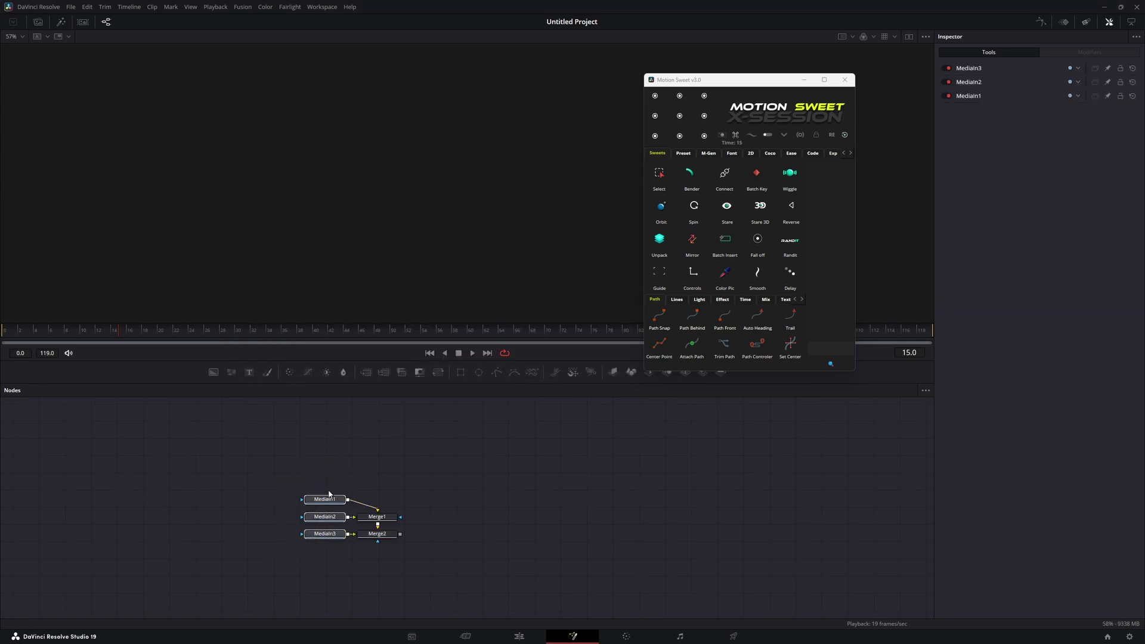
pyautogui.click(834, 138)
pyautogui.click(363, 486)
# Preview the google, logo and cat image nodes in the viewer.
pyautogui.moveTo(325, 519); pyautogui.dragTo(392, 266)
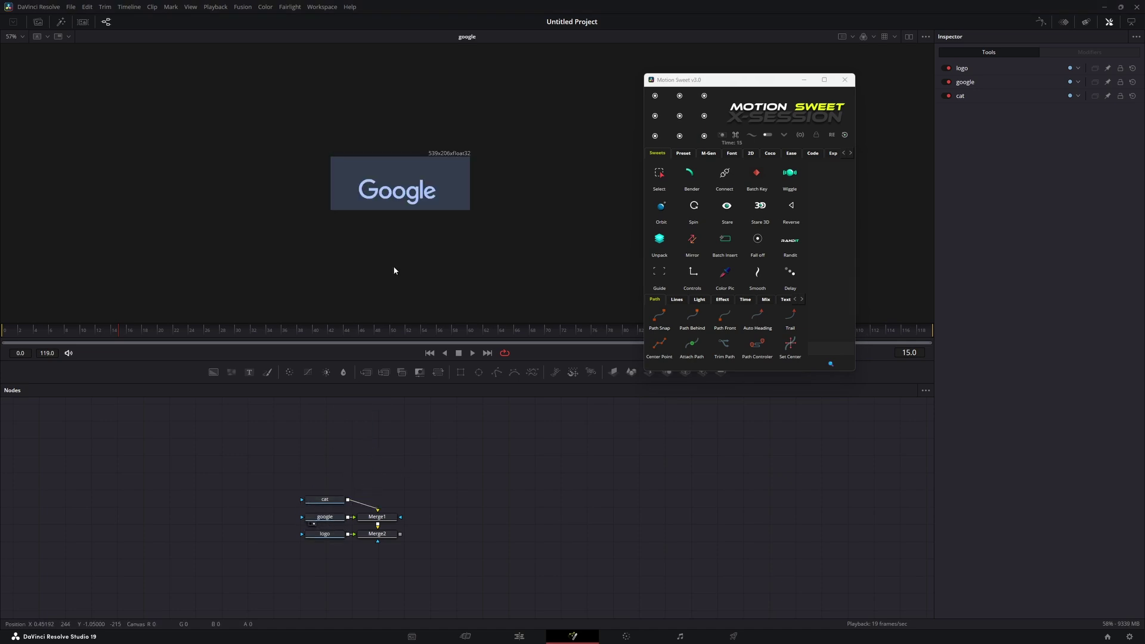
pyautogui.click(312, 540)
pyautogui.click(311, 506)
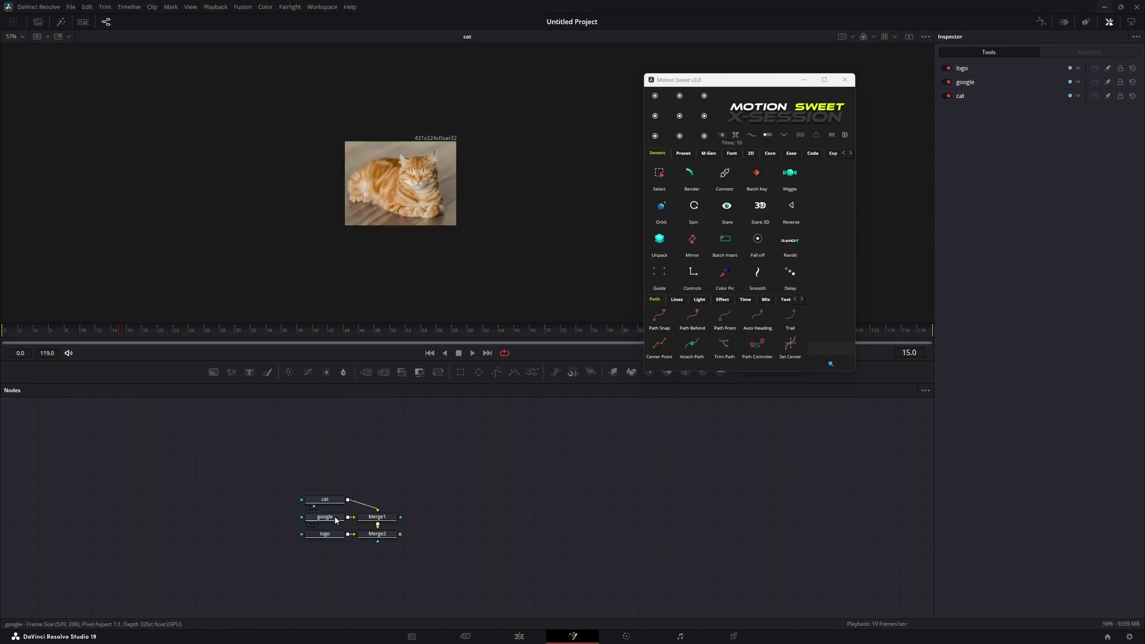
# Delete all image and merge nodes from the node graph.
pyautogui.scroll(3, 335, 520)
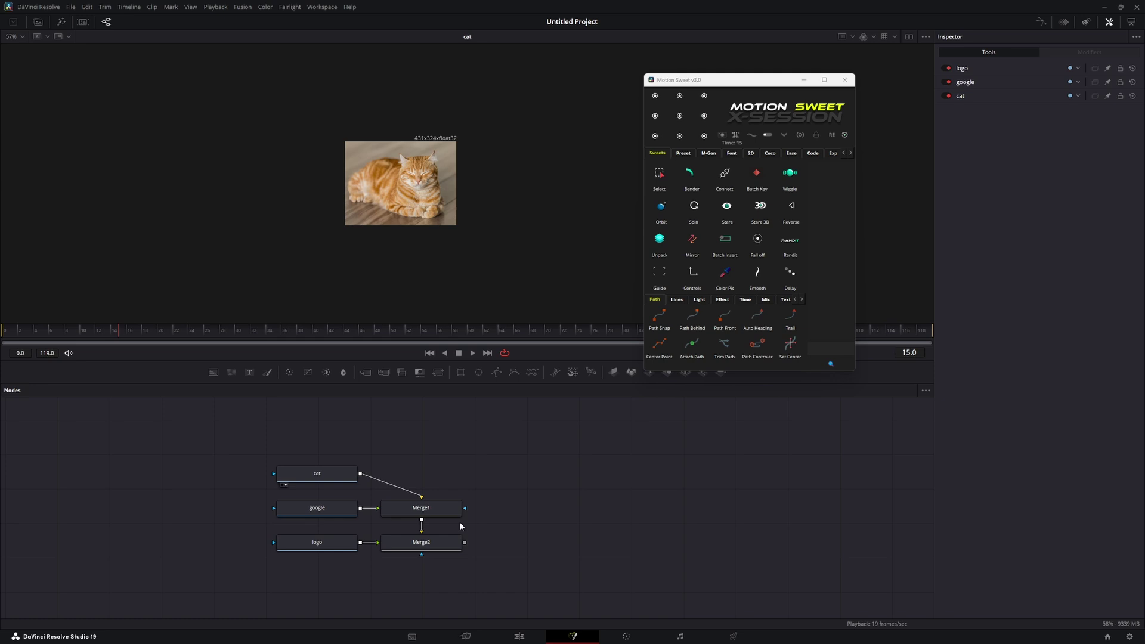
pyautogui.hotkey('ctrl', 'a')
pyautogui.press('Delete')
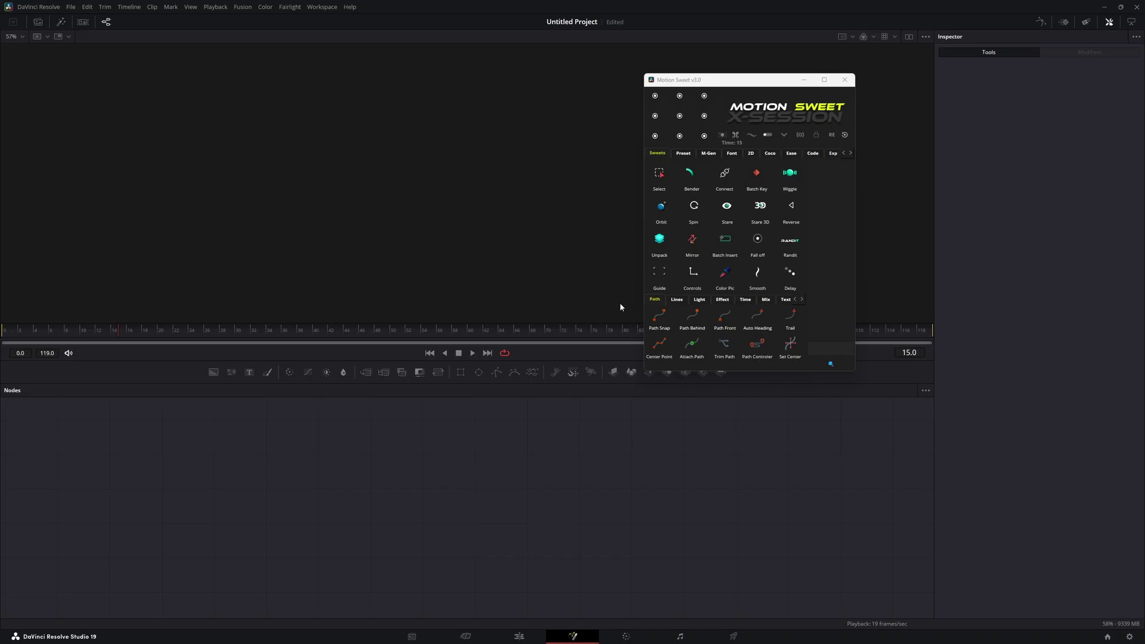
# Add a Shape 3D sphere scaled to about 0.386 and connect it with three copies to a 3D merge.
pyautogui.moveTo(753, 83); pyautogui.dragTo(797, 58)
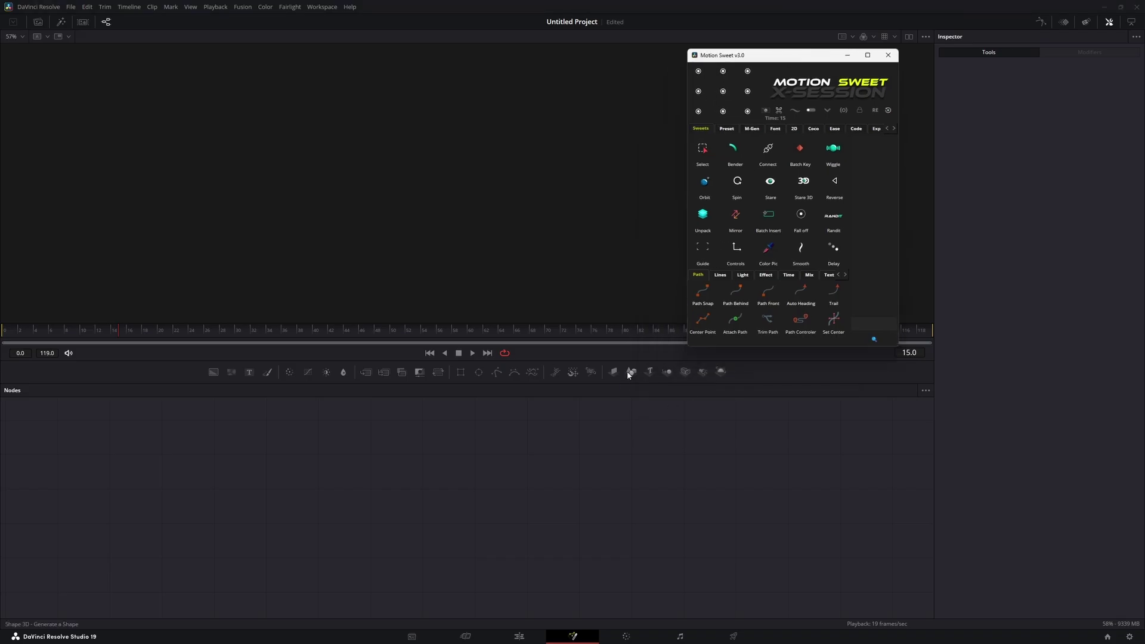
pyautogui.moveTo(631, 371); pyautogui.dragTo(436, 479)
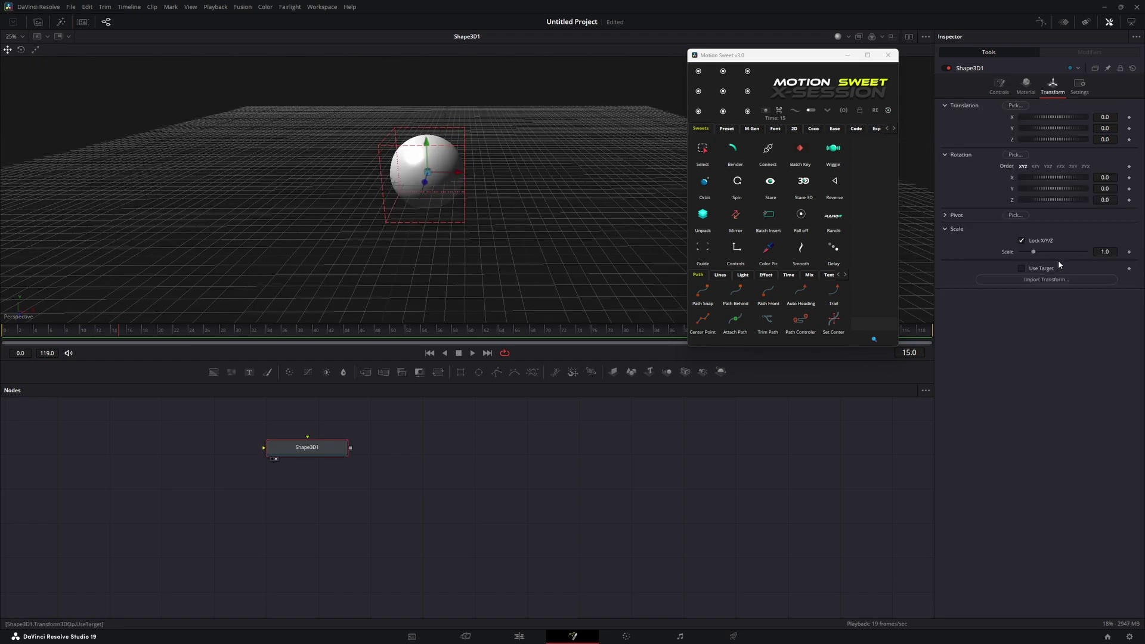
pyautogui.moveTo(1058, 260); pyautogui.dragTo(905, 280)
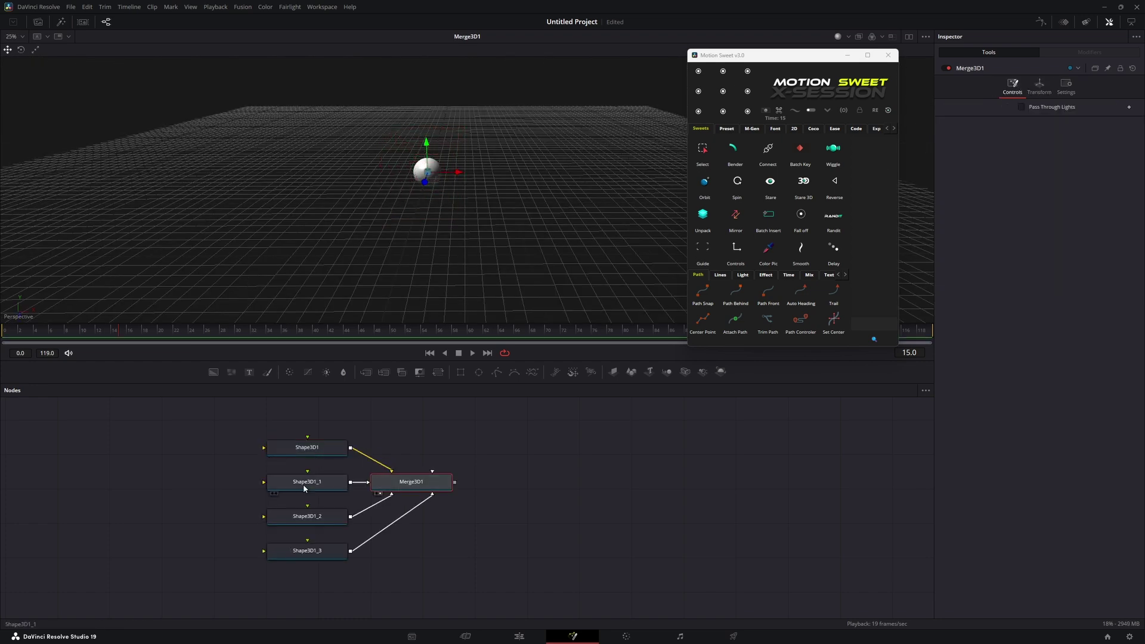
# Move Shape3D1_1 away from the sphere along negative X and change its shape to Cube.
pyautogui.click(305, 488)
pyautogui.moveTo(455, 172); pyautogui.dragTo(385, 172)
pyautogui.click(1038, 107)
pyautogui.click(1029, 130)
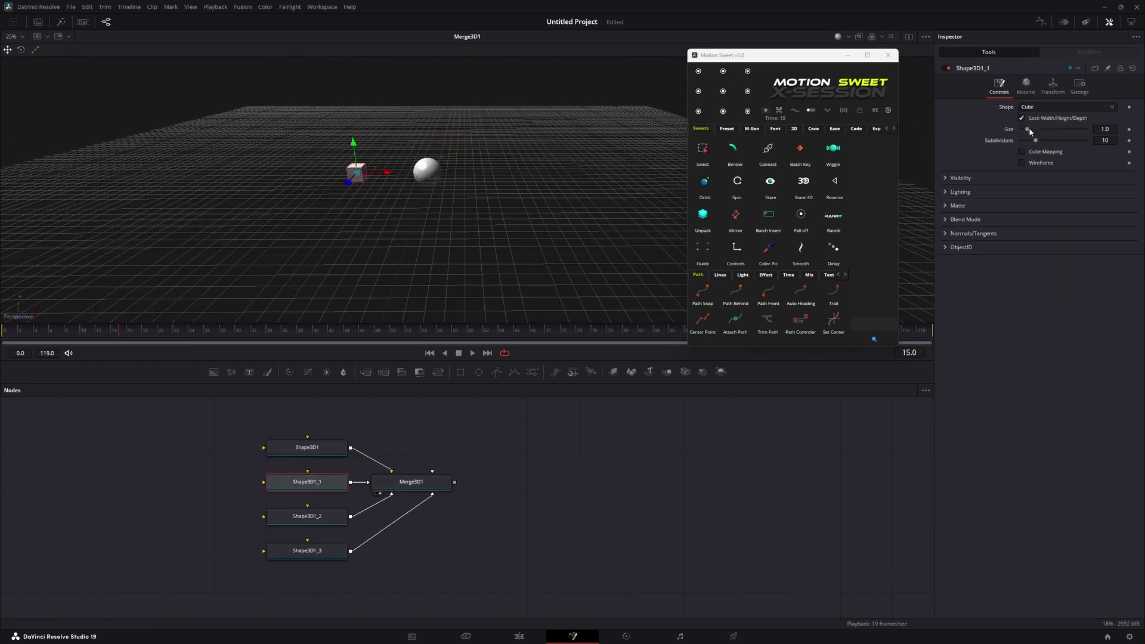
# Change Shape3D1_2 to a cube, move it to about 2.2 on X and scale it to about 0.851.
pyautogui.click(307, 516)
pyautogui.click(1044, 107)
pyautogui.click(1032, 131)
pyautogui.moveTo(455, 171); pyautogui.dragTo(538, 172)
pyautogui.click(1052, 86)
pyautogui.moveTo(1026, 252); pyautogui.dragTo(1032, 252)
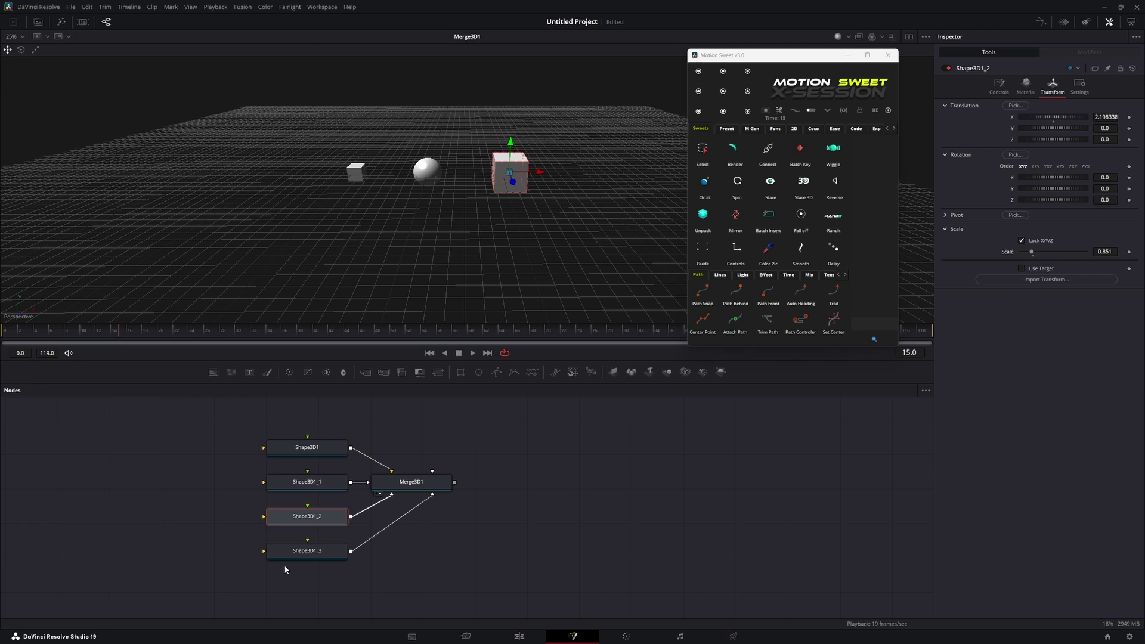
# Change Shape3D1_3 to a cylinder, place it at about X -0.58, Y -0.25, Z 2.09 and scale it to about 0.482.
pyautogui.click(307, 551)
pyautogui.click(1066, 107)
pyautogui.click(1050, 146)
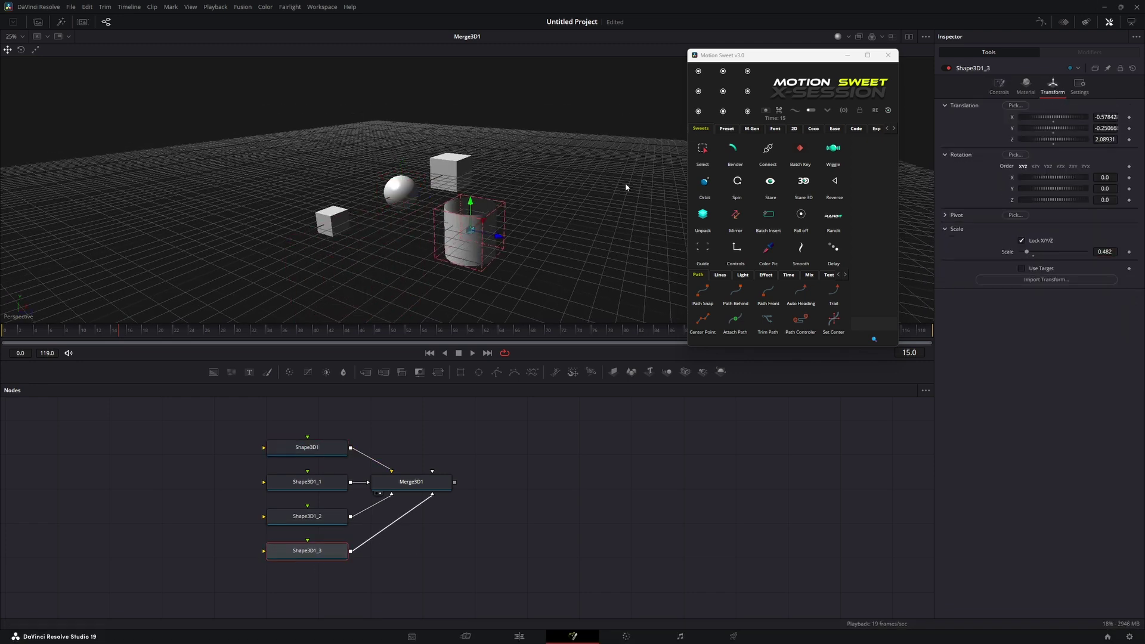
# Apply Stare 3D to the four shapes with the sphere as the target, and move the sphere to test it.
pyautogui.click(403, 187)
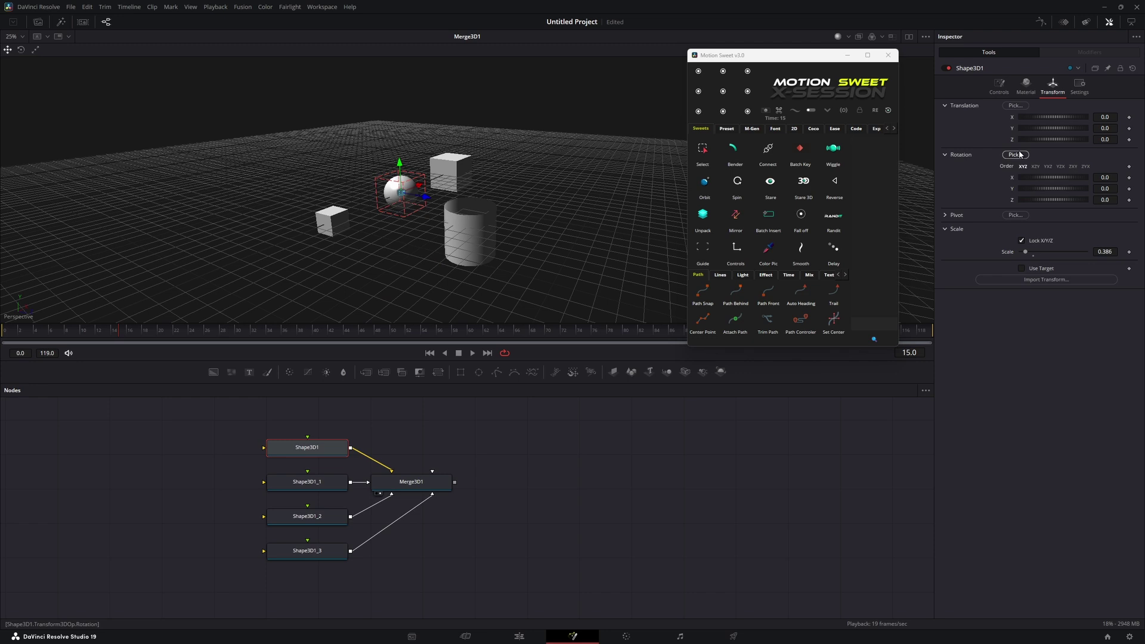
pyautogui.click(1002, 84)
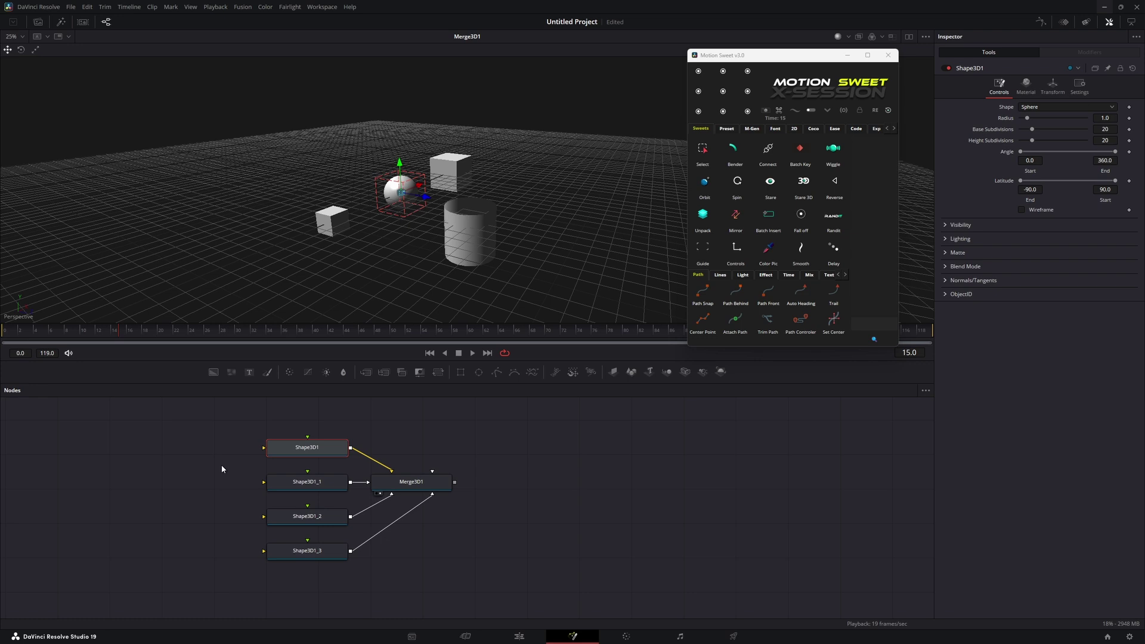
pyautogui.moveTo(221, 464); pyautogui.dragTo(351, 562)
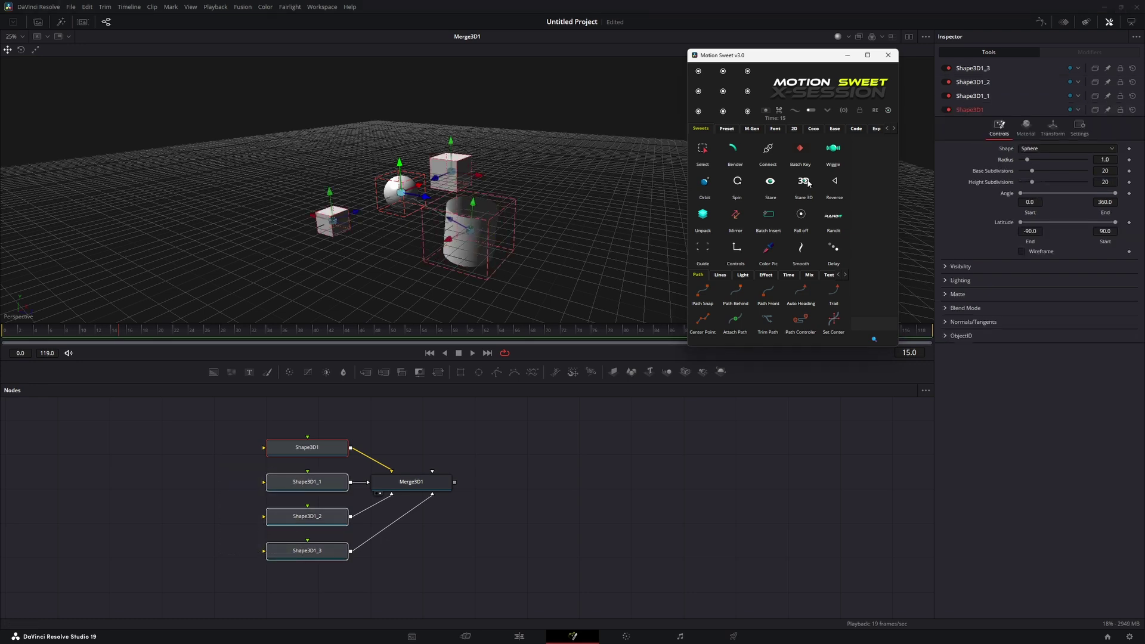
pyautogui.moveTo(396, 198)
pyautogui.mouseDown()
pyautogui.moveTo(304, 132)
pyautogui.moveTo(266, 180)
pyautogui.moveTo(266, 194)
pyautogui.moveTo(340, 143)
pyautogui.moveTo(451, 131)
pyautogui.moveTo(595, 236)
pyautogui.moveTo(593, 211)
pyautogui.moveTo(567, 219)
pyautogui.moveTo(288, 175)
pyautogui.moveTo(328, 165)
pyautogui.moveTo(185, 214)
pyautogui.moveTo(197, 213)
pyautogui.mouseUp()
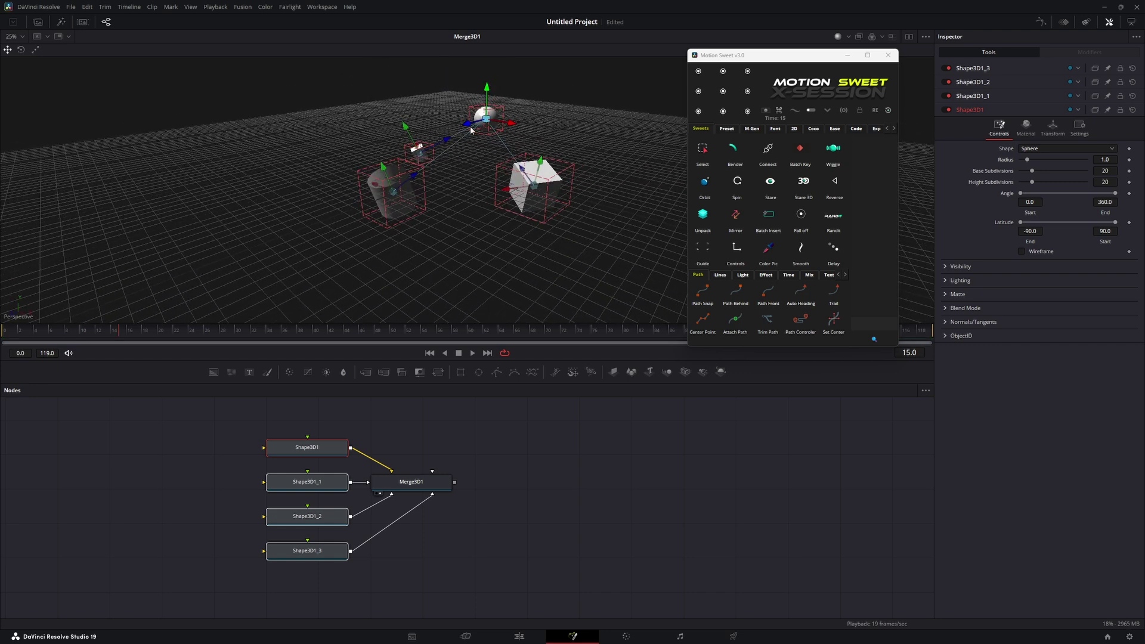
pyautogui.moveTo(486, 119); pyautogui.dragTo(593, 140)
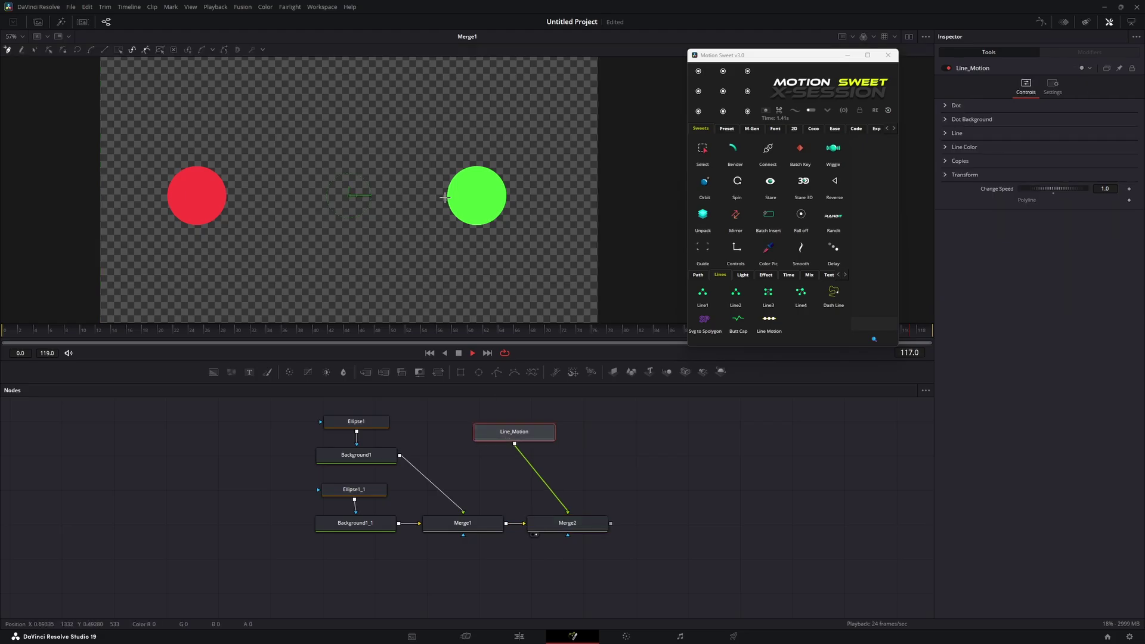
# Draw the Line_Motion path from the green circle's edge to the red circle's edge and view Merge2.
pyautogui.click(447, 197)
pyautogui.click(228, 195)
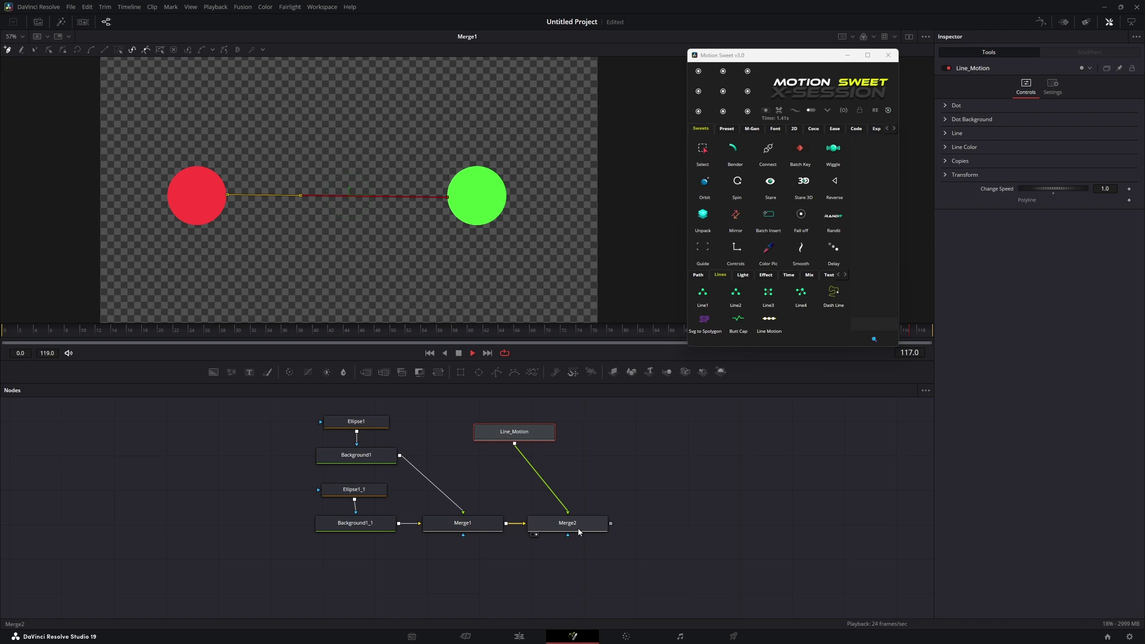
pyautogui.click(631, 459)
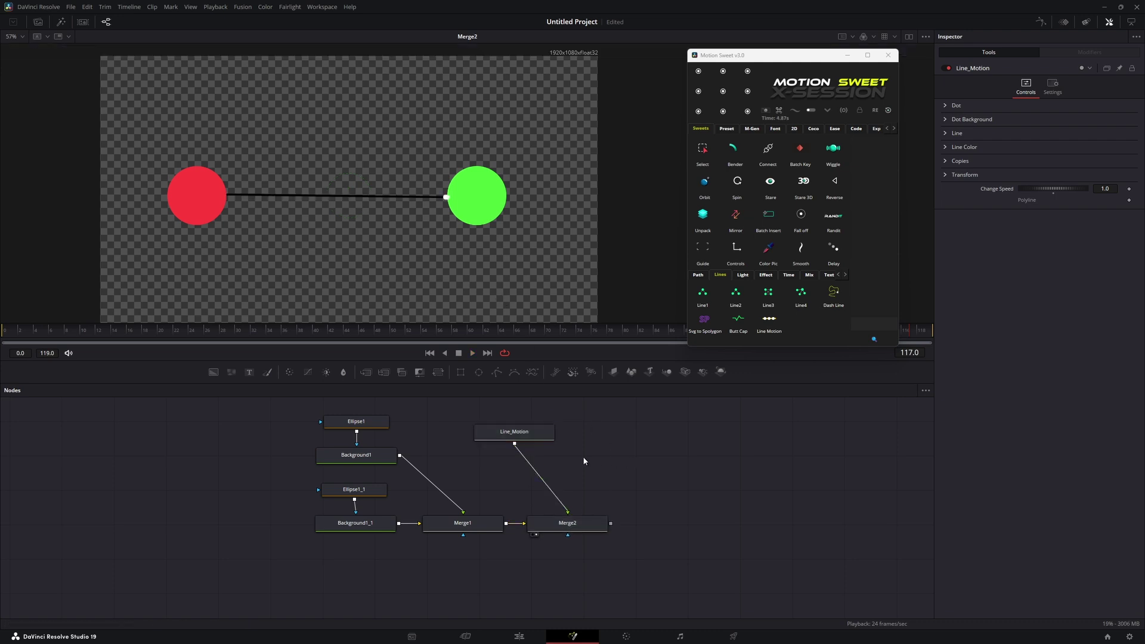
# Set Line_Motion's Change Speed to 1.04 and play the animation.
pyautogui.click(514, 431)
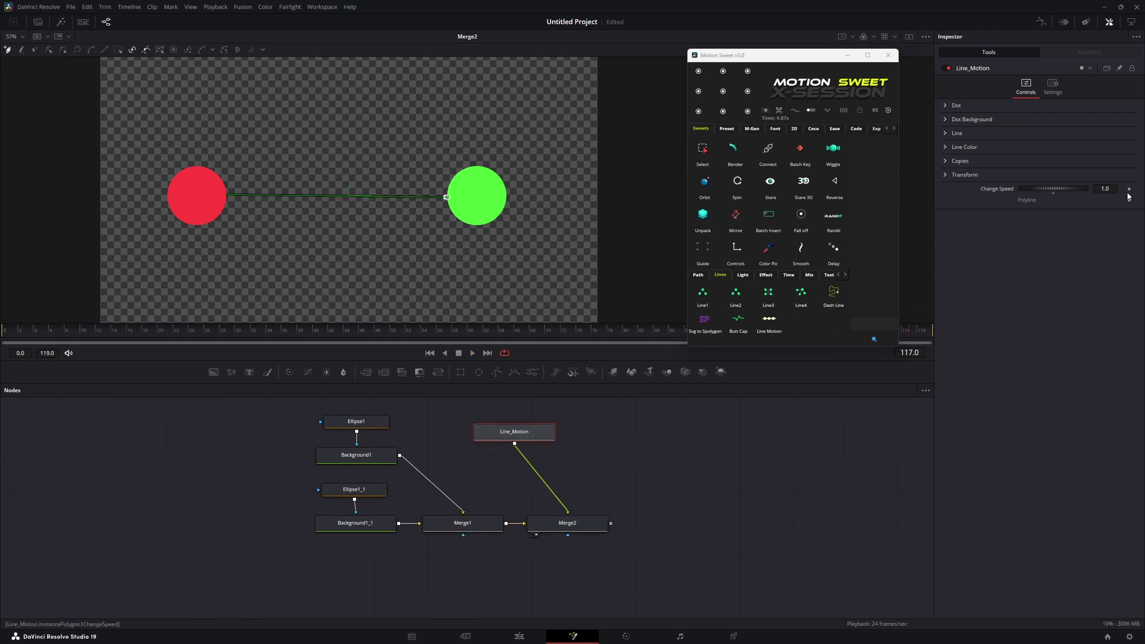
pyautogui.moveTo(1110, 191); pyautogui.dragTo(1113, 191)
pyautogui.click(733, 445)
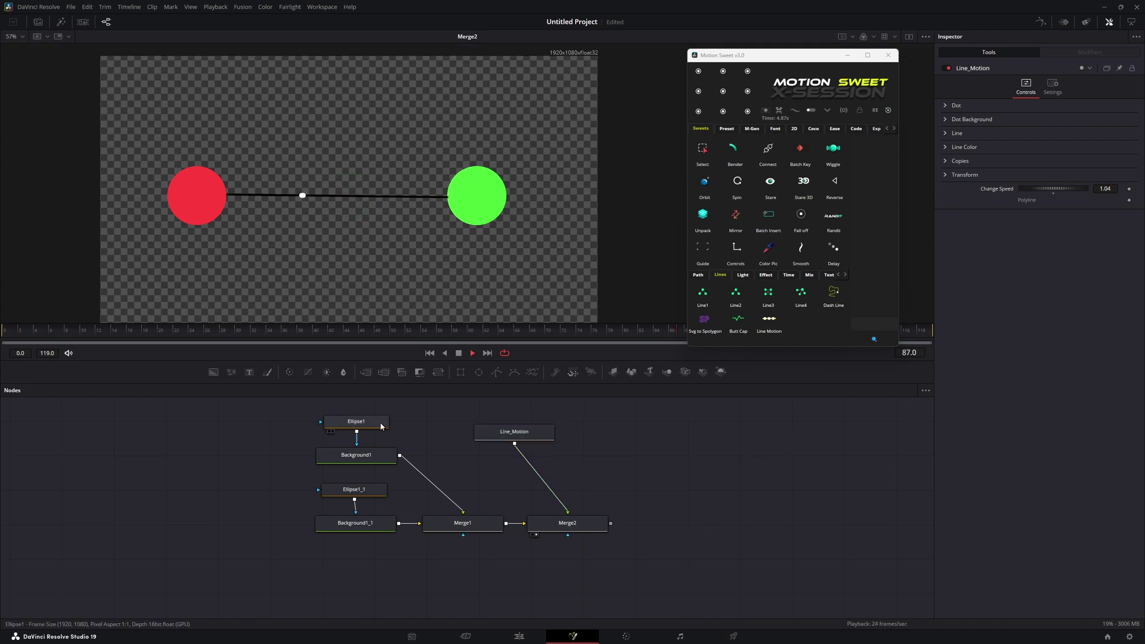
# Set the Line_Motion line's border width to 0.0021 and its colour to cyan with hue 0.48, saturation 1.0 and value 1.0.
pyautogui.click(514, 431)
pyautogui.click(956, 133)
pyautogui.click(961, 205)
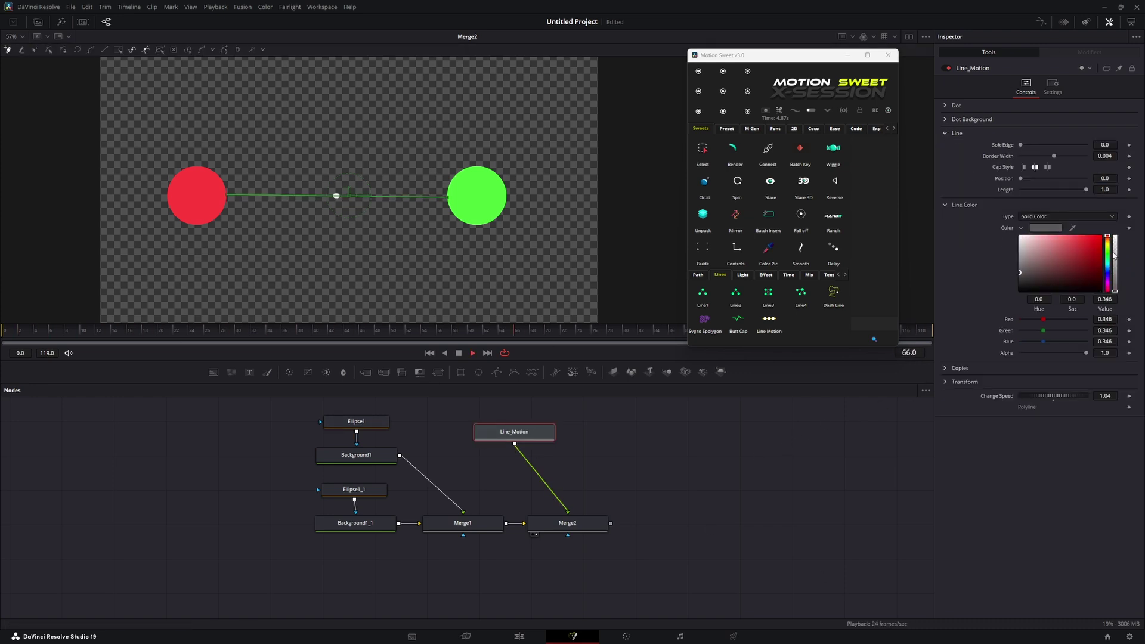
pyautogui.click(785, 446)
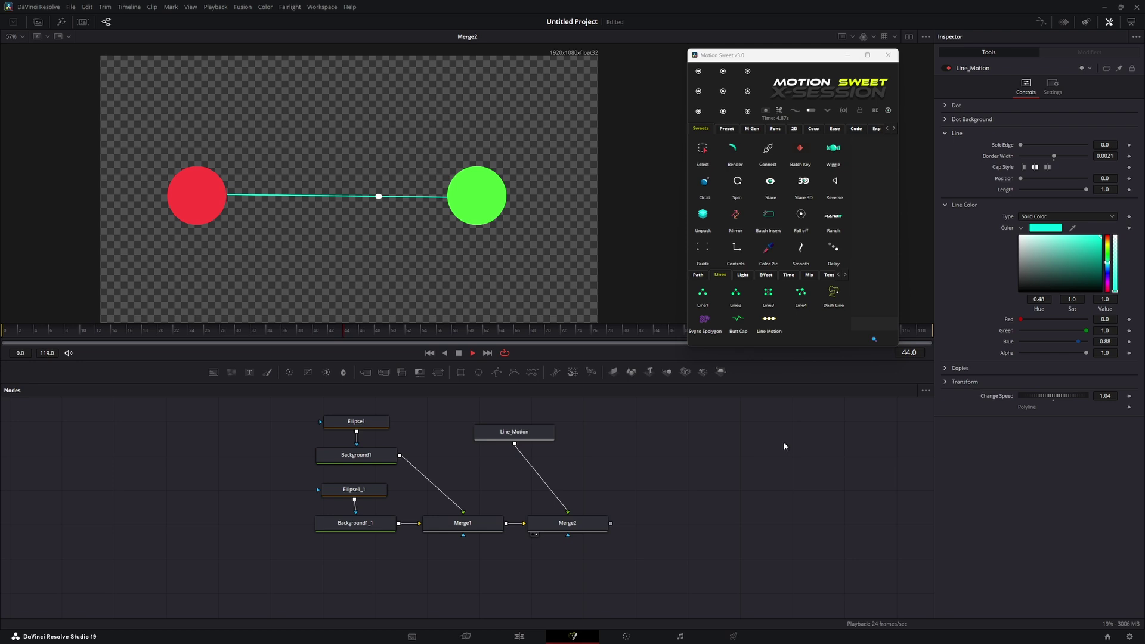
# Set the travelling dot's border width to 0.019 and open its background colour settings.
pyautogui.click(956, 105)
pyautogui.moveTo(1061, 127); pyautogui.dragTo(1059, 130)
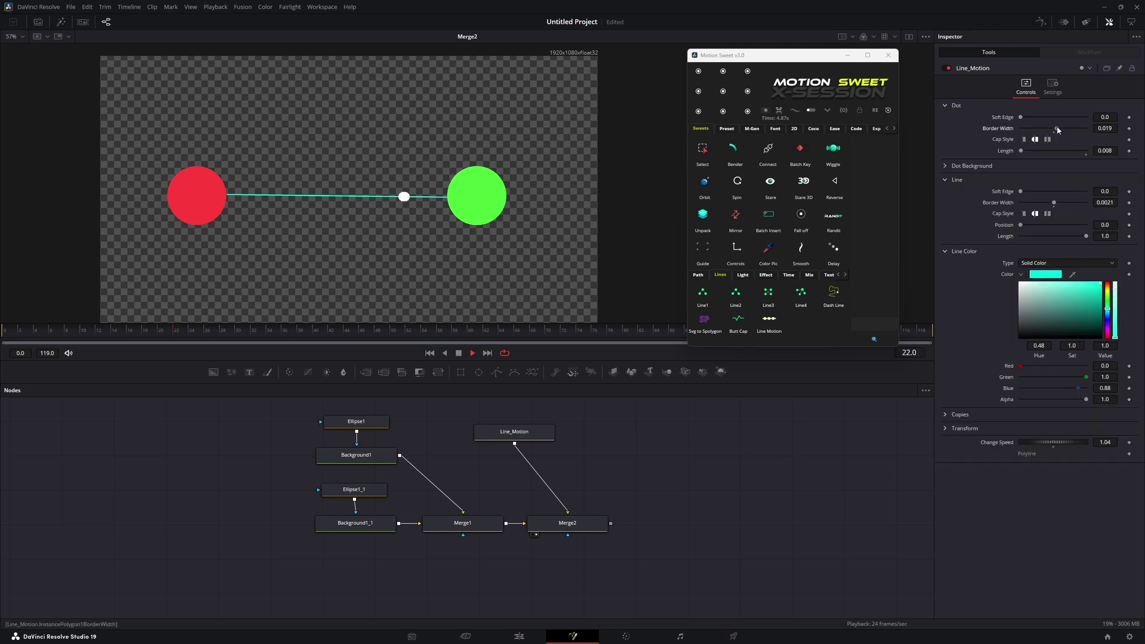
pyautogui.click(972, 166)
pyautogui.click(1021, 188)
# Set the number of dot copies travelling along the line to 4.
pyautogui.click(952, 562)
pyautogui.scroll(-1, 1002, 560)
pyautogui.moveTo(1028, 559)
pyautogui.mouseDown()
pyautogui.moveTo(1058, 569)
pyautogui.moveTo(1033, 558)
pyautogui.mouseUp()
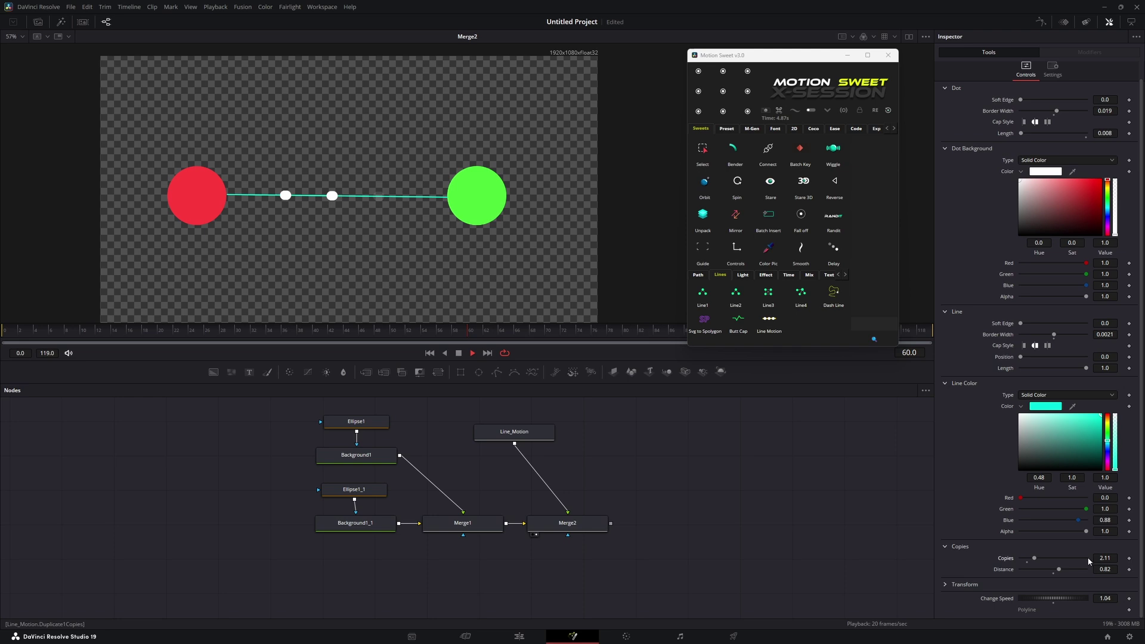
pyautogui.moveTo(1113, 558); pyautogui.dragTo(938, 568)
pyautogui.write('4')
pyautogui.press('Return')
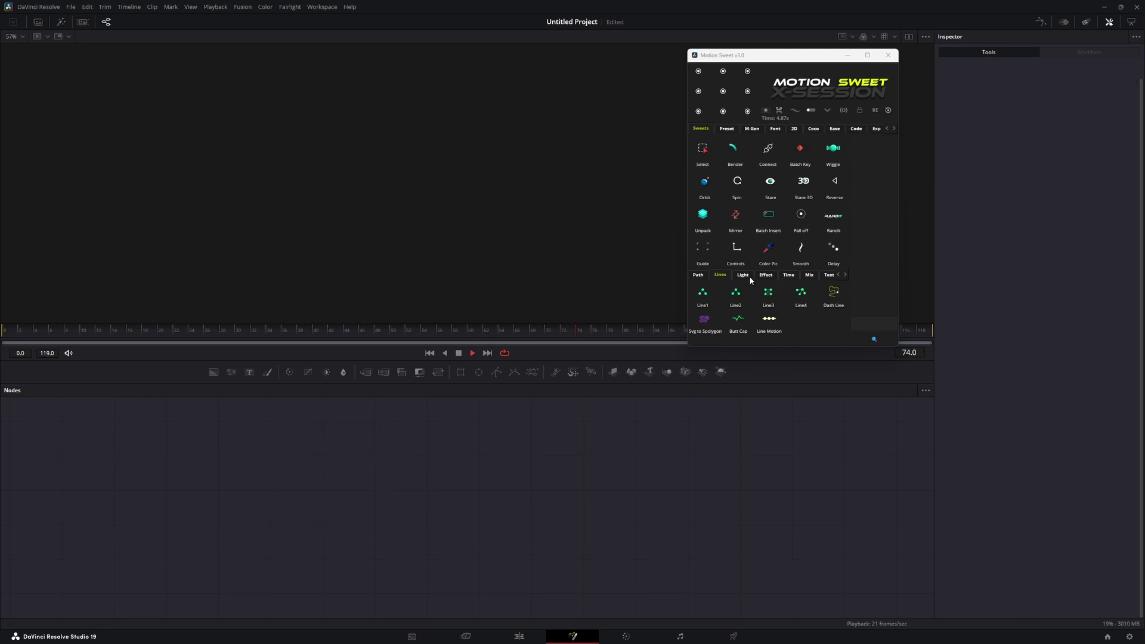
# Add a Motion Sweet Calender node and show it in the viewer.
pyautogui.click(788, 275)
pyautogui.click(834, 291)
pyautogui.moveTo(316, 463); pyautogui.dragTo(374, 189)
# Try a different text colour for the calendar's month name.
pyautogui.click(945, 145)
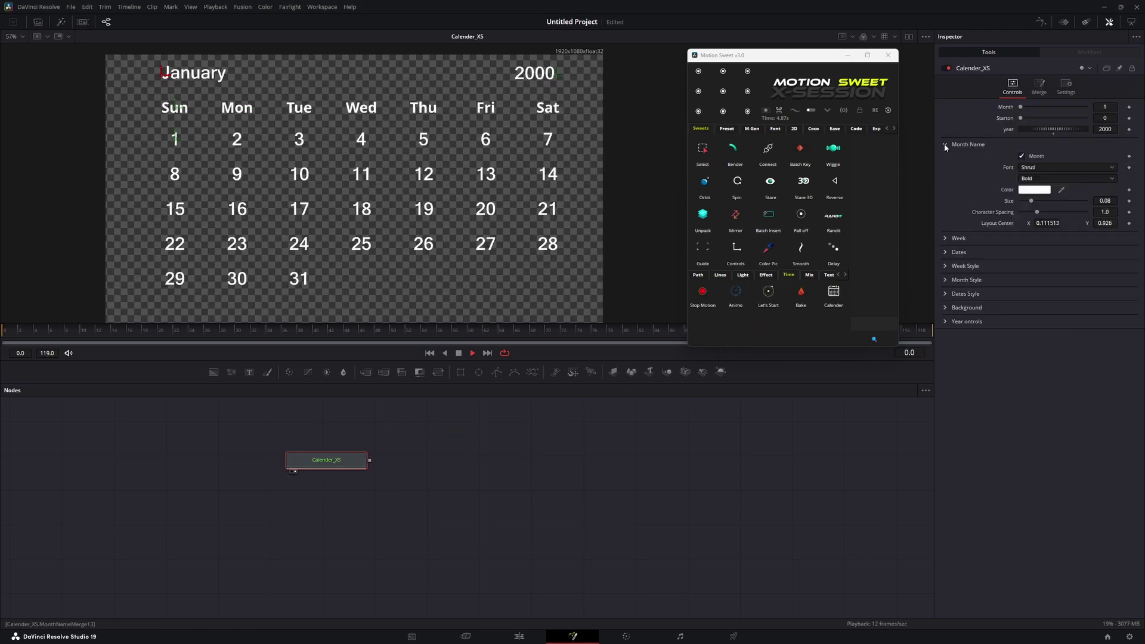
pyautogui.click(1034, 189)
pyautogui.click(630, 259)
pyautogui.click(615, 401)
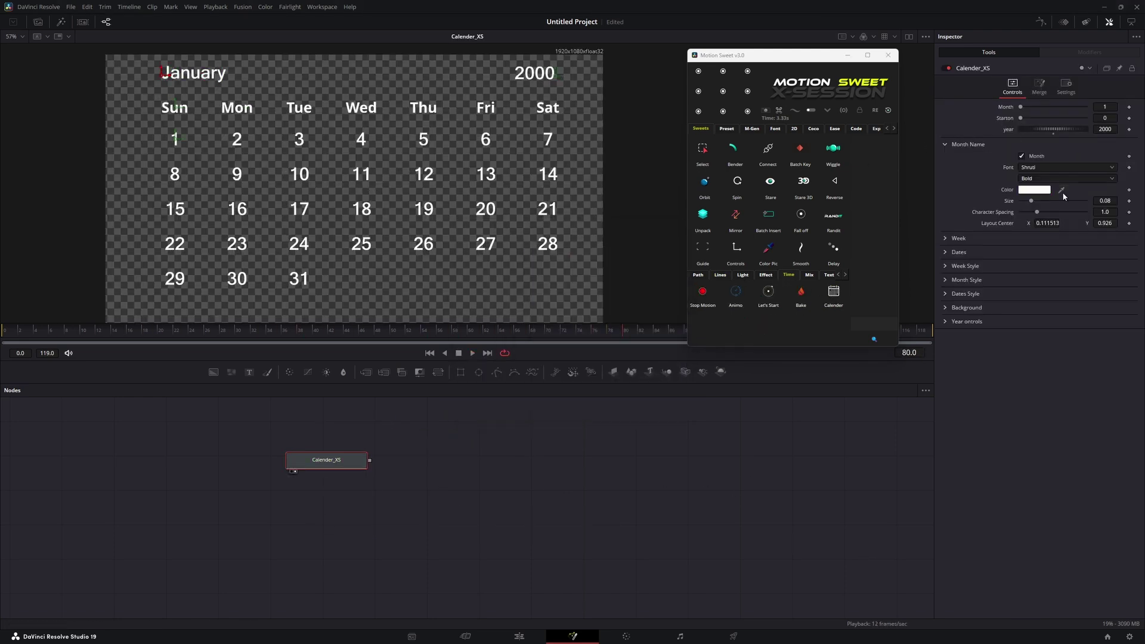
# Set the calendar's month to 2, Starton to 2 and year to 2024.
pyautogui.click(945, 252)
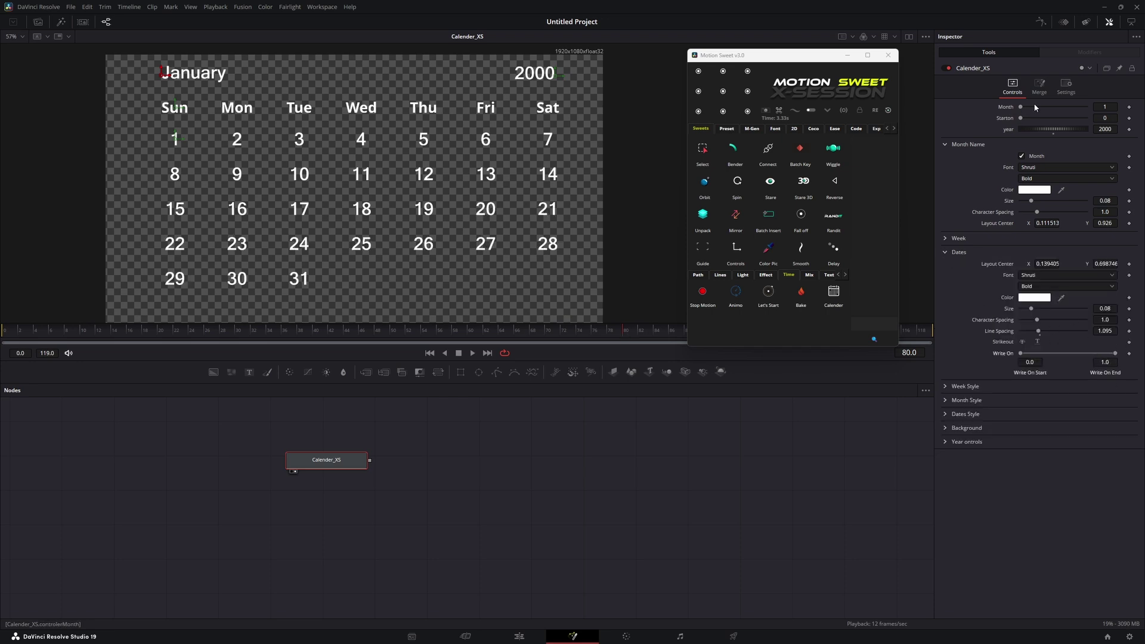
pyautogui.moveTo(1036, 108)
pyautogui.mouseDown()
pyautogui.moveTo(1032, 119)
pyautogui.moveTo(1054, 118)
pyautogui.mouseUp()
pyautogui.write('2024')
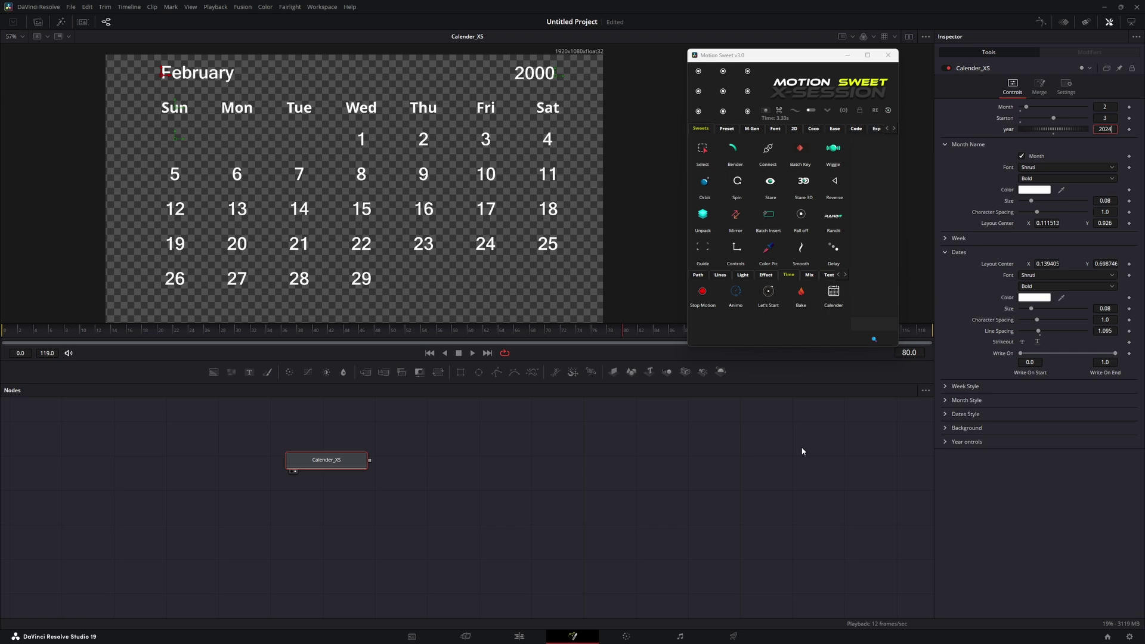
pyautogui.press('Return')
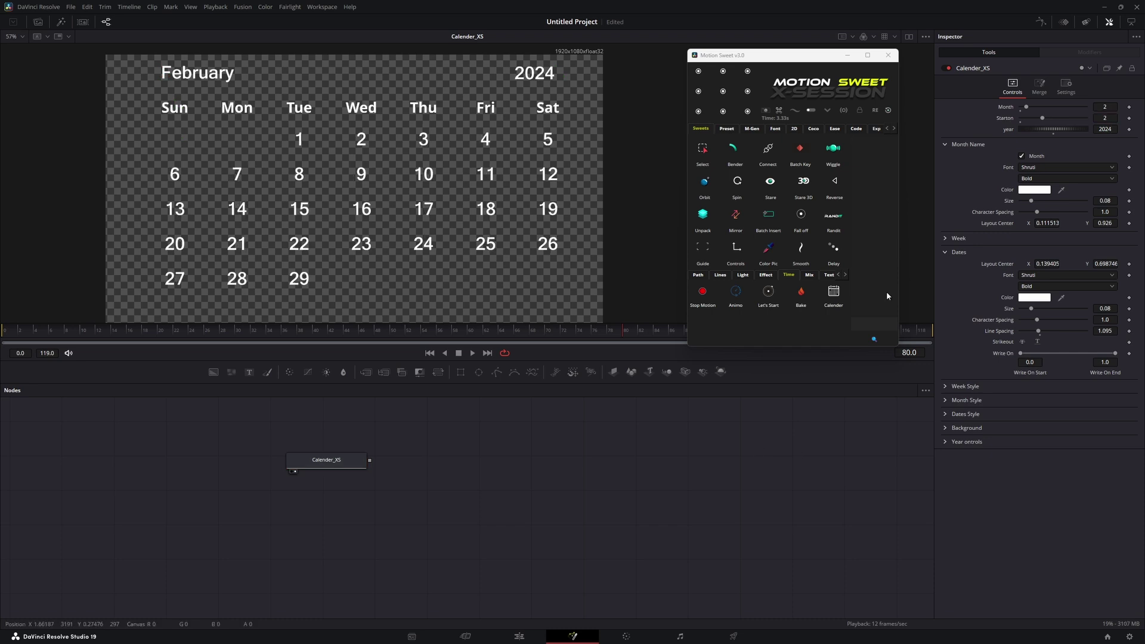
# Shift the calendar's year text to layout centre X of about 0.863 and set its character spacing to 1.442.
pyautogui.click(946, 443)
pyautogui.moveTo(1051, 456); pyautogui.dragTo(1027, 455)
pyautogui.moveTo(1038, 509); pyautogui.dragTo(1044, 509)
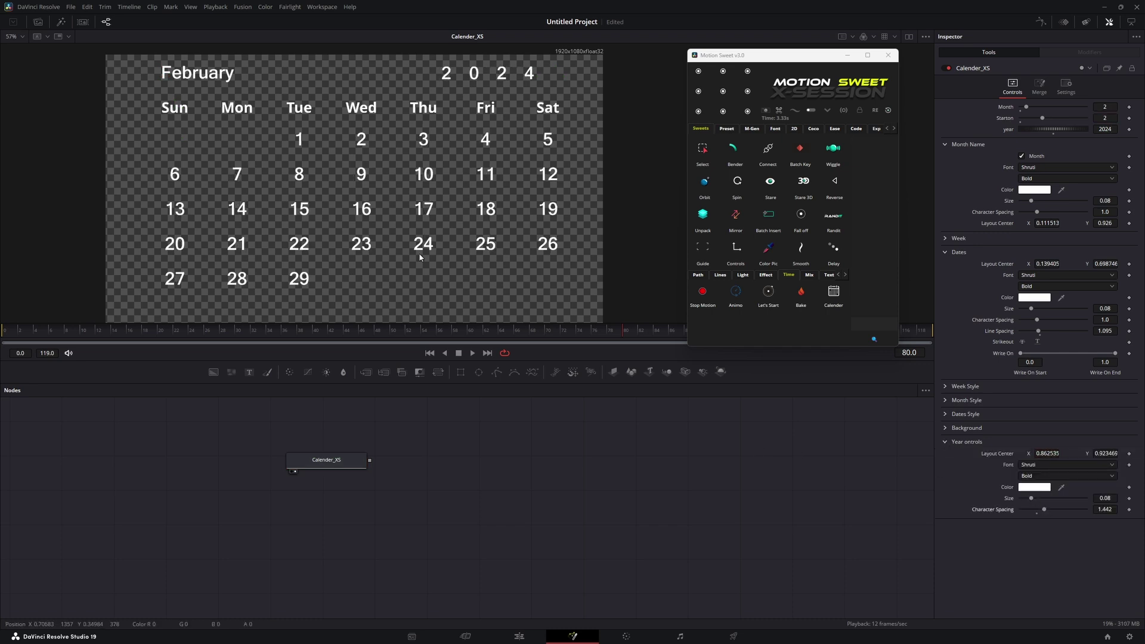
# Duplicate the Calender_XS node and merge the copy with the original.
pyautogui.click(357, 456)
pyautogui.hotkey('ctrl', 'c')
pyautogui.hotkey('ctrl', 'v')
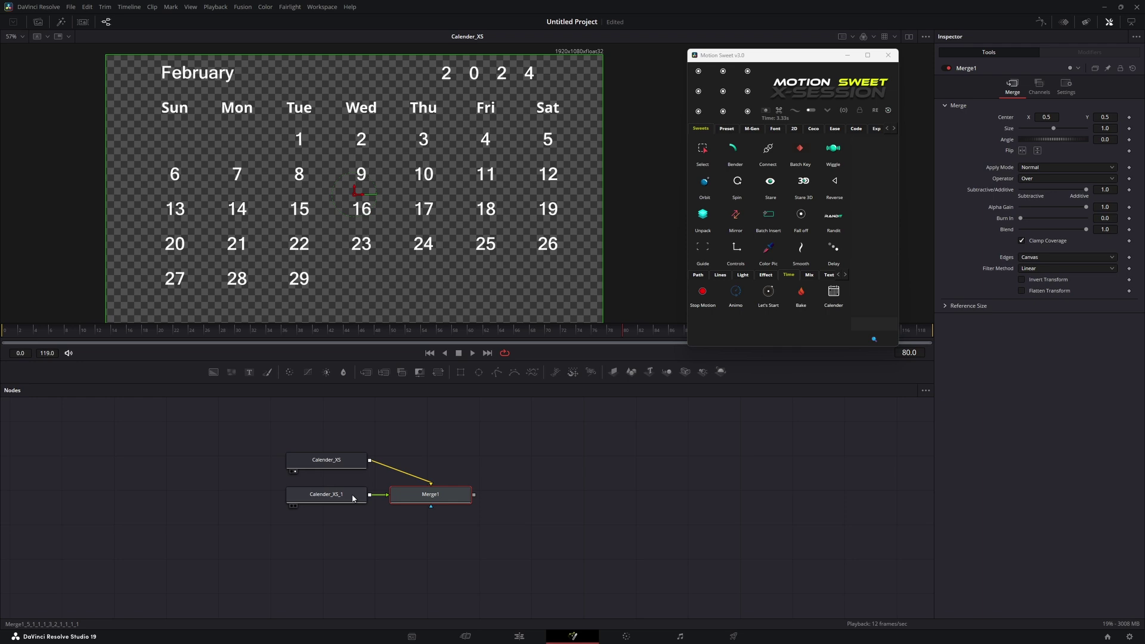
# Change the colour of the dates in Calender_XS_1 and show Merge1 in the viewer.
pyautogui.click(352, 495)
pyautogui.click(1030, 296)
pyautogui.click(555, 285)
pyautogui.click(662, 401)
pyautogui.moveTo(423, 495); pyautogui.dragTo(429, 232)
# Reduce the Write On end of the dates in Calender_XS_1 and pick another colour for them.
pyautogui.click(327, 495)
pyautogui.moveTo(1115, 353); pyautogui.dragTo(1051, 360)
pyautogui.click(1033, 297)
pyautogui.click(663, 244)
pyautogui.click(672, 404)
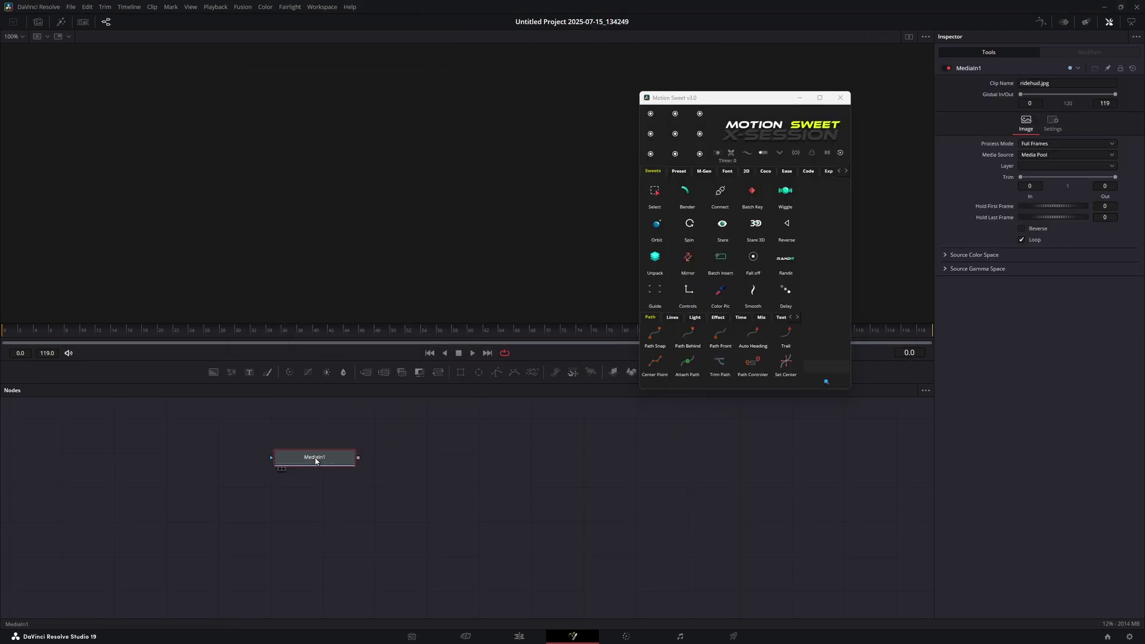
# Show MediaIn1 in the viewer and apply Motion Sweet's Shake effect to it.
pyautogui.moveTo(316, 460); pyautogui.dragTo(362, 250)
pyautogui.scroll(-2, 363, 251)
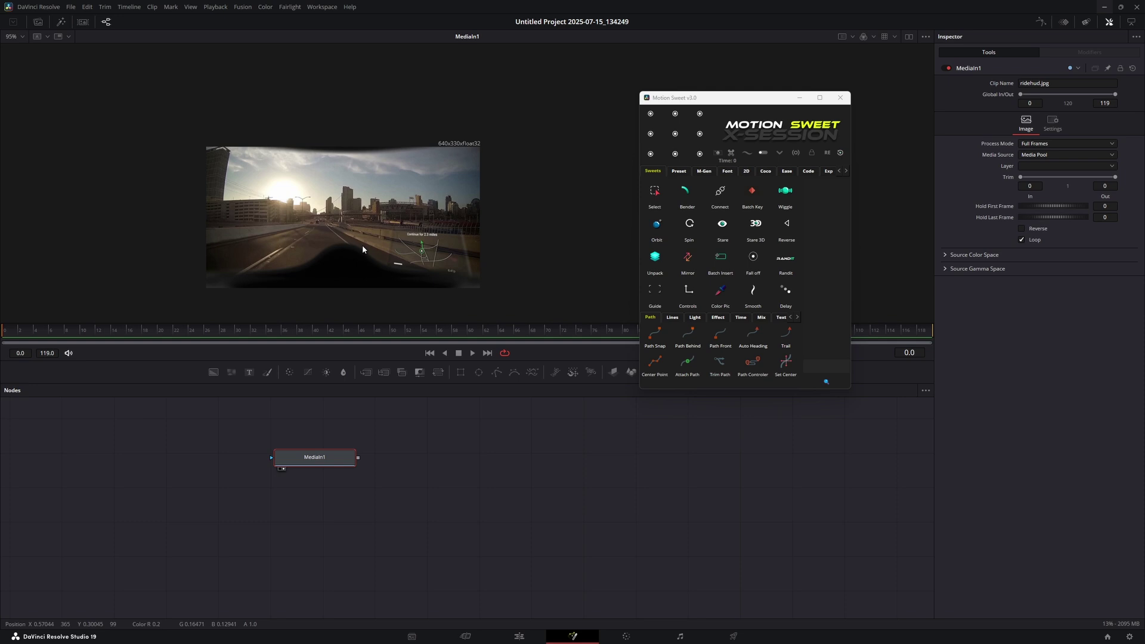
pyautogui.scroll(1, 363, 248)
pyautogui.click(718, 316)
pyautogui.scroll(2, 745, 366)
pyautogui.click(746, 344)
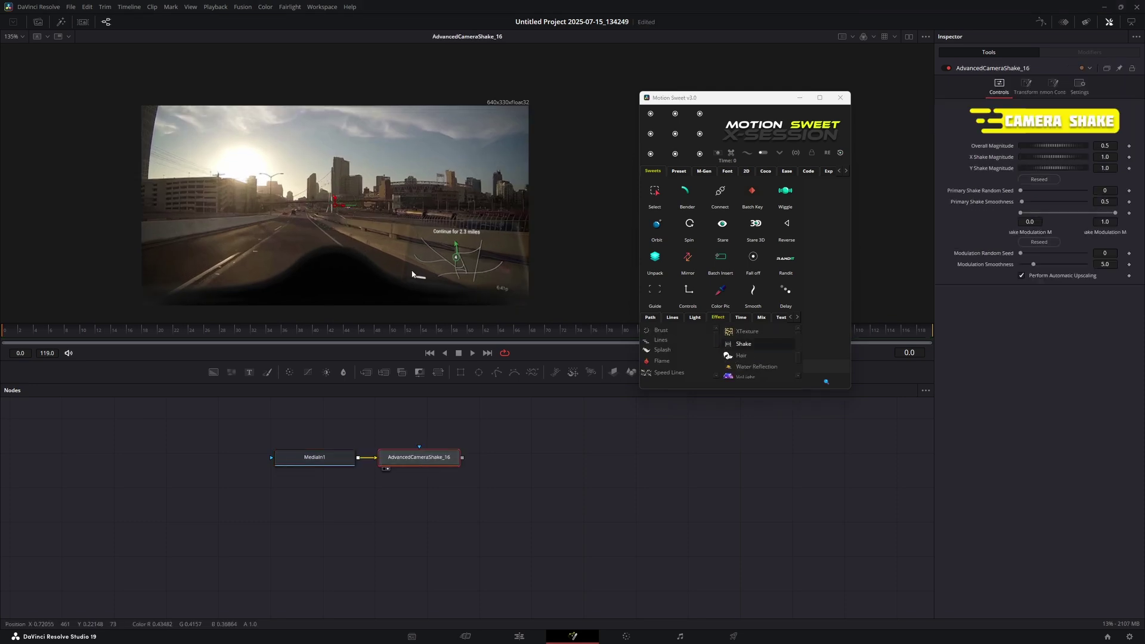
# Play the camera shake and enlarge the viewer to examine the movement up close.
pyautogui.press('space')
pyautogui.click(523, 441)
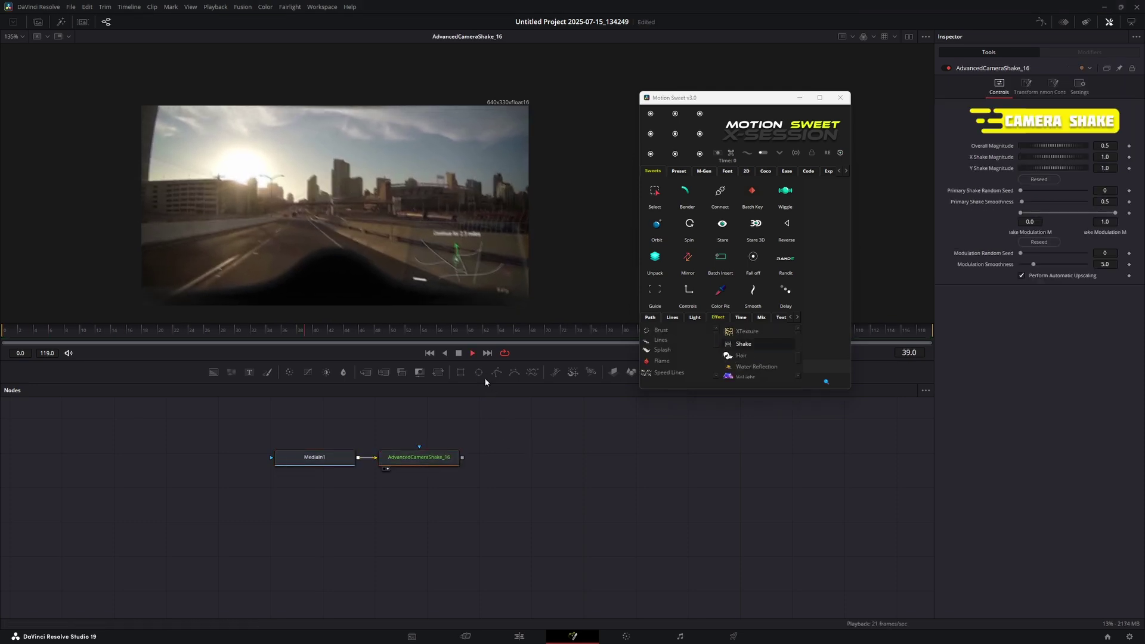
pyautogui.moveTo(422, 363); pyautogui.dragTo(418, 438)
pyautogui.scroll(2, 409, 330)
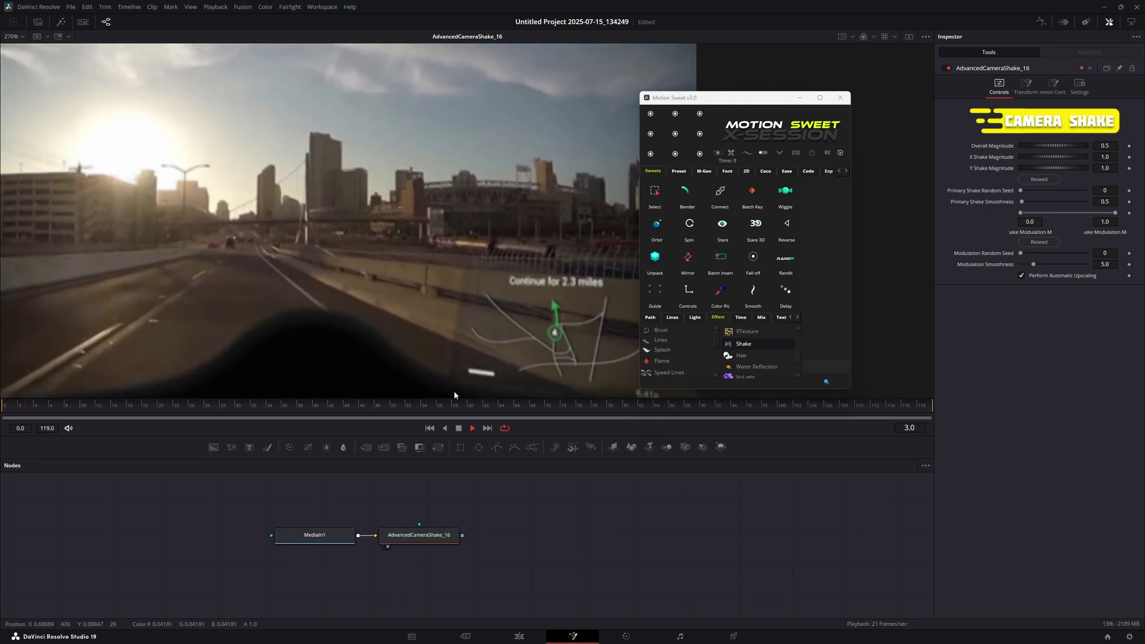
pyautogui.scroll(-2, 460, 374)
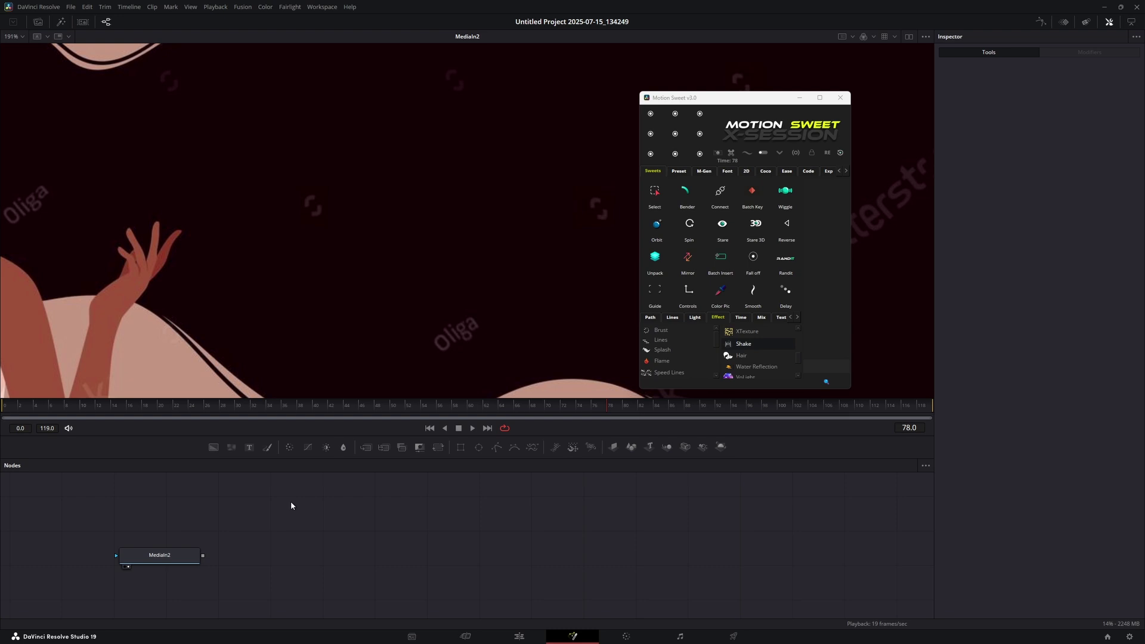
# Apply the Hair effect to MediaIn2, outline the woman's flowing hair and play the animation.
pyautogui.moveTo(167, 555); pyautogui.dragTo(343, 513)
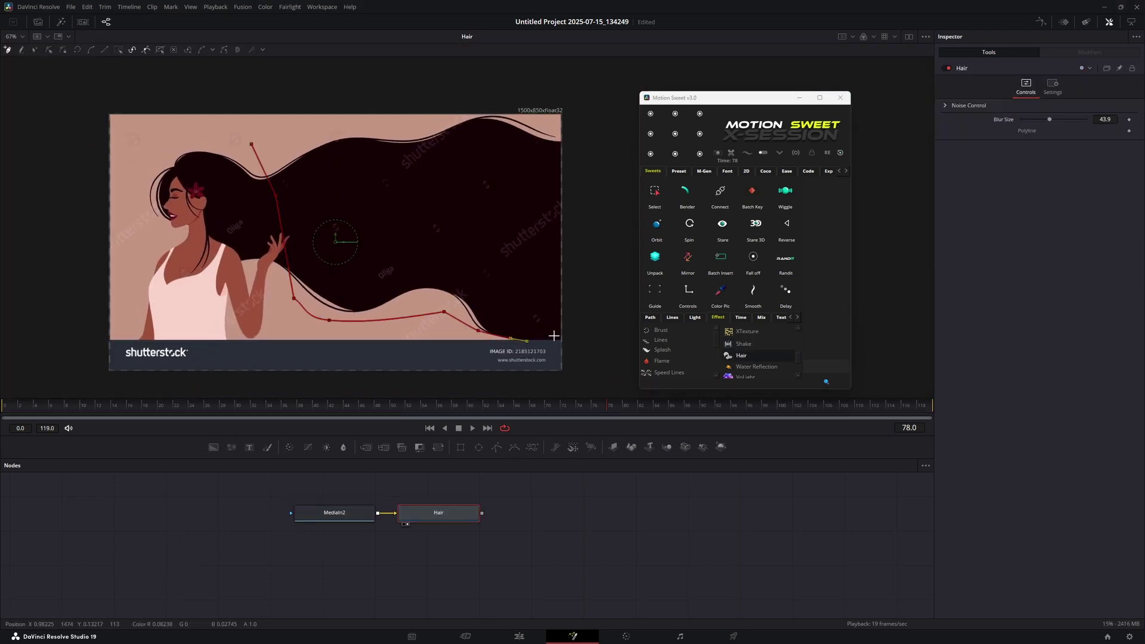
pyautogui.press('space')
pyautogui.click(532, 505)
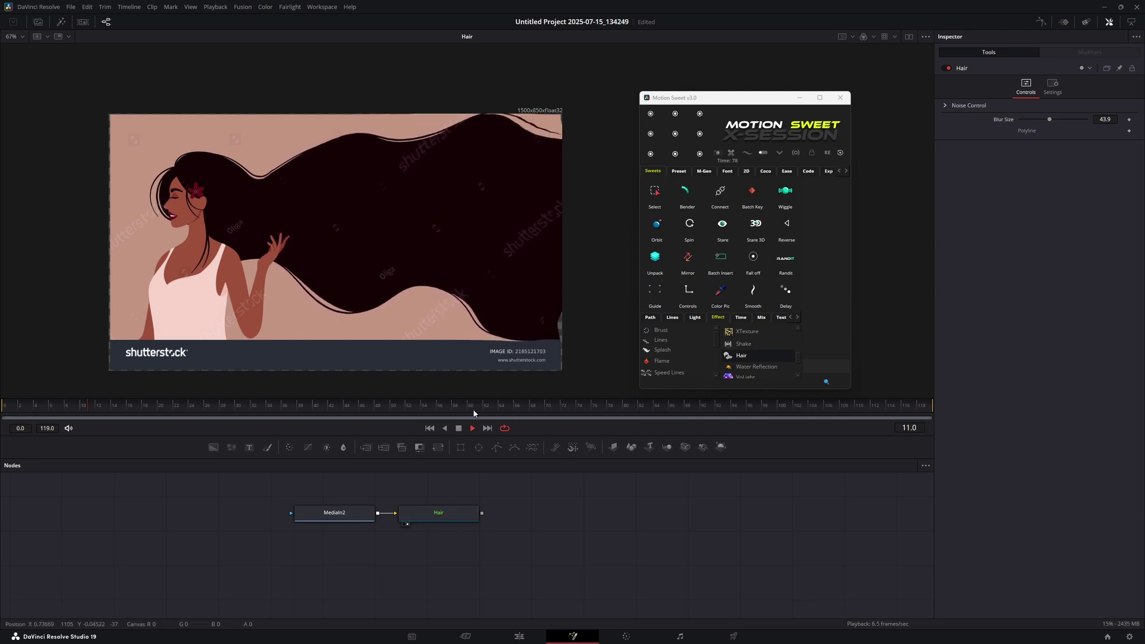
# Set the Hair effect's noise centre X to 0.915 and its noise contrast to 5.0.
pyautogui.click(945, 106)
pyautogui.moveTo(1044, 117); pyautogui.dragTo(1071, 117)
pyautogui.moveTo(1072, 139)
pyautogui.mouseDown()
pyautogui.moveTo(1030, 141)
pyautogui.moveTo(1090, 138)
pyautogui.mouseUp()
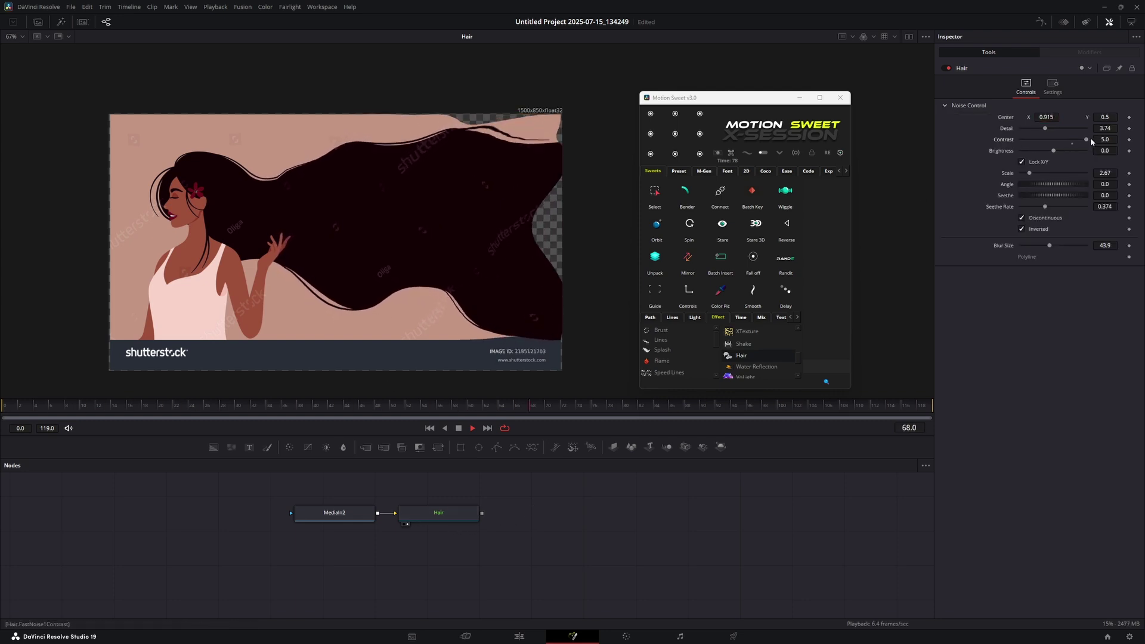
# Stop playback, delete all nodes, and import thumb-1920-999423.jpg from the Motion sweet v3.0 folder.
pyautogui.click(459, 427)
pyautogui.hotkey('ctrl', 'a')
pyautogui.press('Delete')
pyautogui.hotkey('alt', 'Tab')
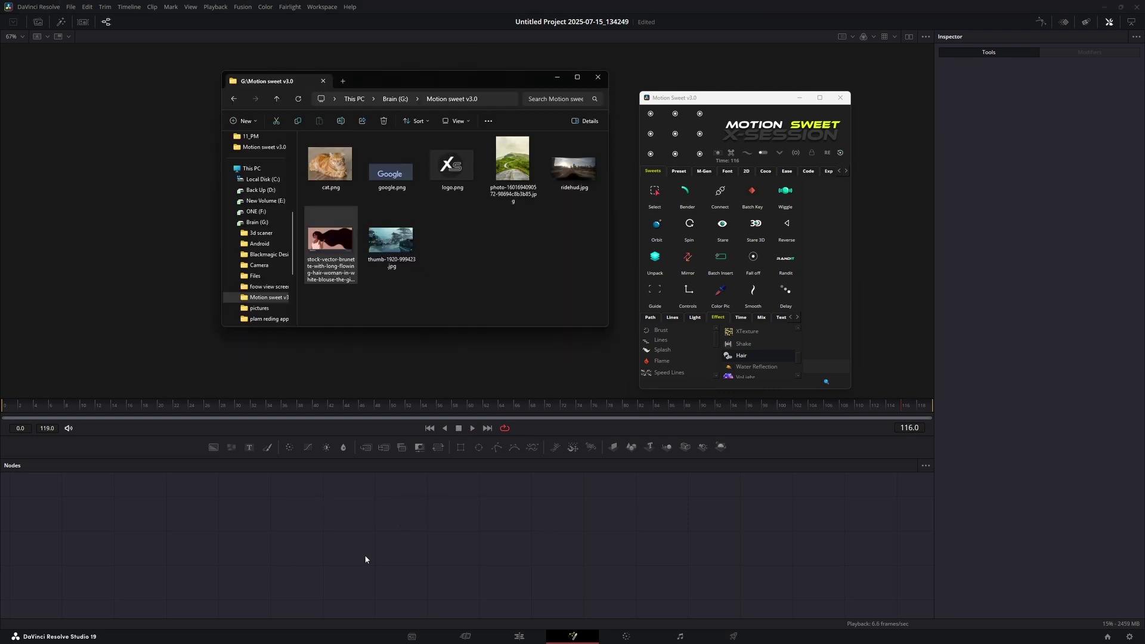
pyautogui.moveTo(391, 242); pyautogui.dragTo(357, 264)
pyautogui.moveTo(383, 302); pyautogui.dragTo(380, 278)
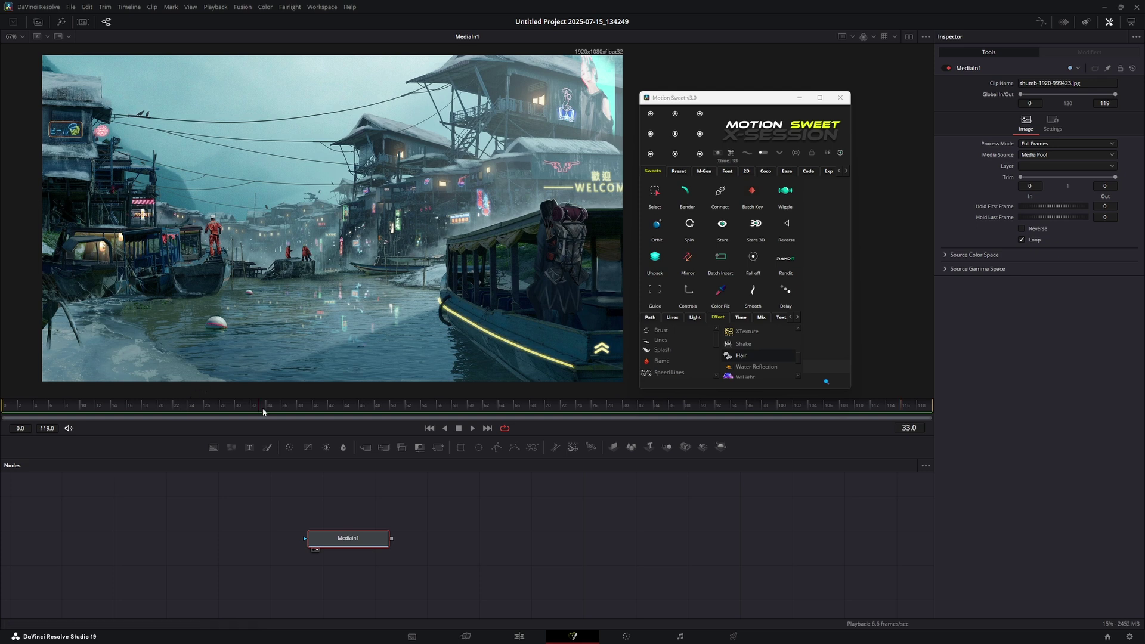
# Apply the Water Reflection effect to MediaIn1 and show it in the viewer.
pyautogui.click(740, 366)
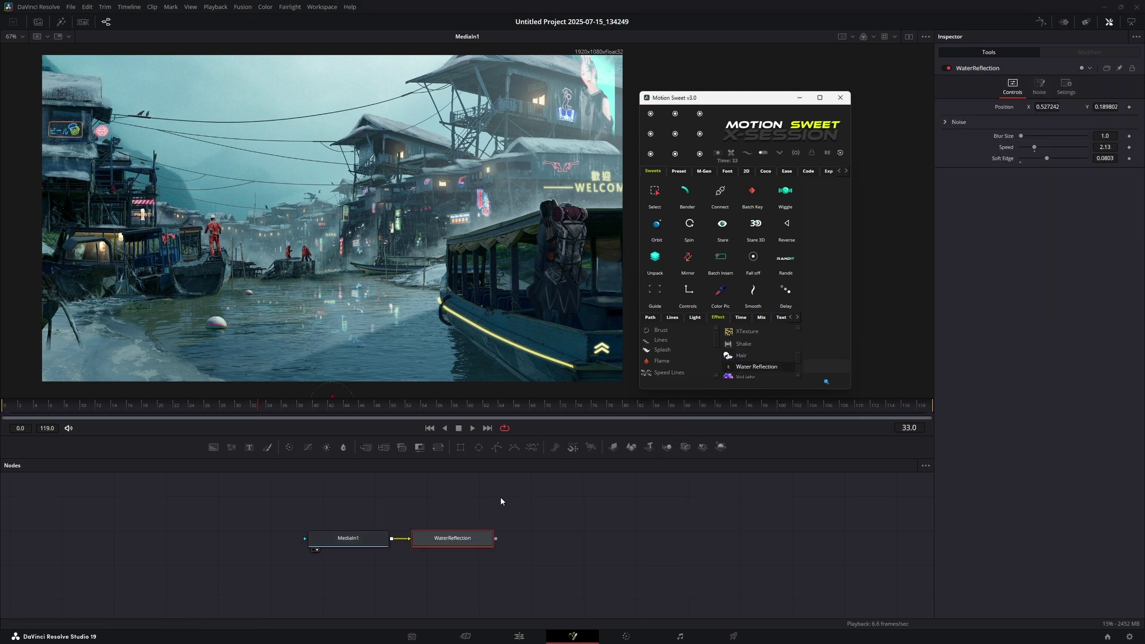
pyautogui.press('1')
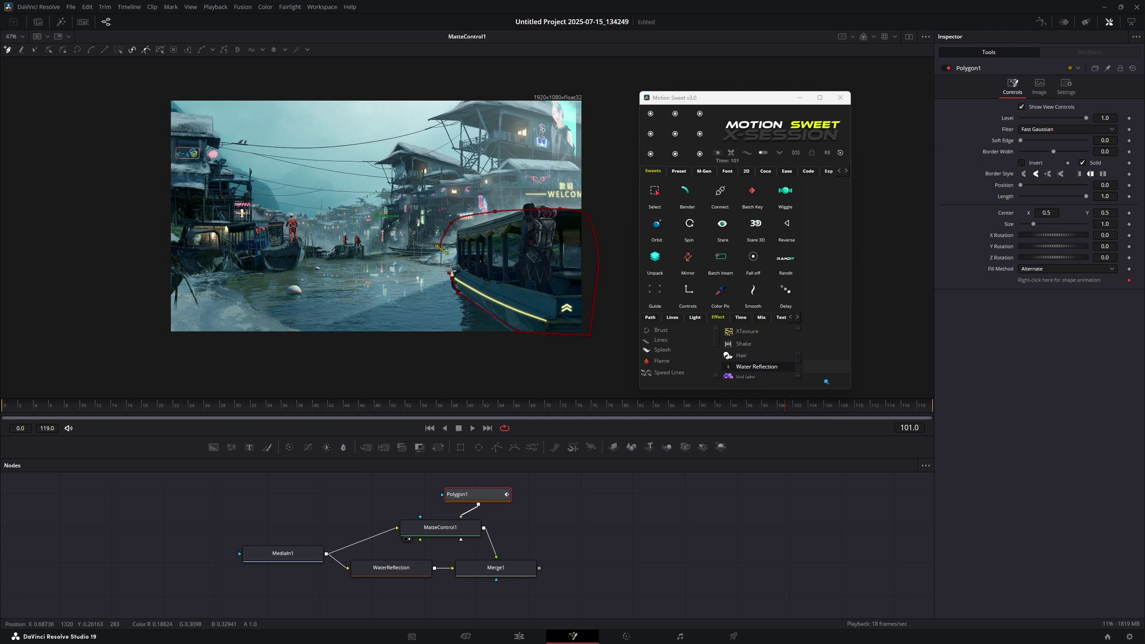
# Close the polygon mask around the foreground boat and invert it so MatteControl1 isolates the boat.
pyautogui.click(442, 248)
pyautogui.click(1022, 163)
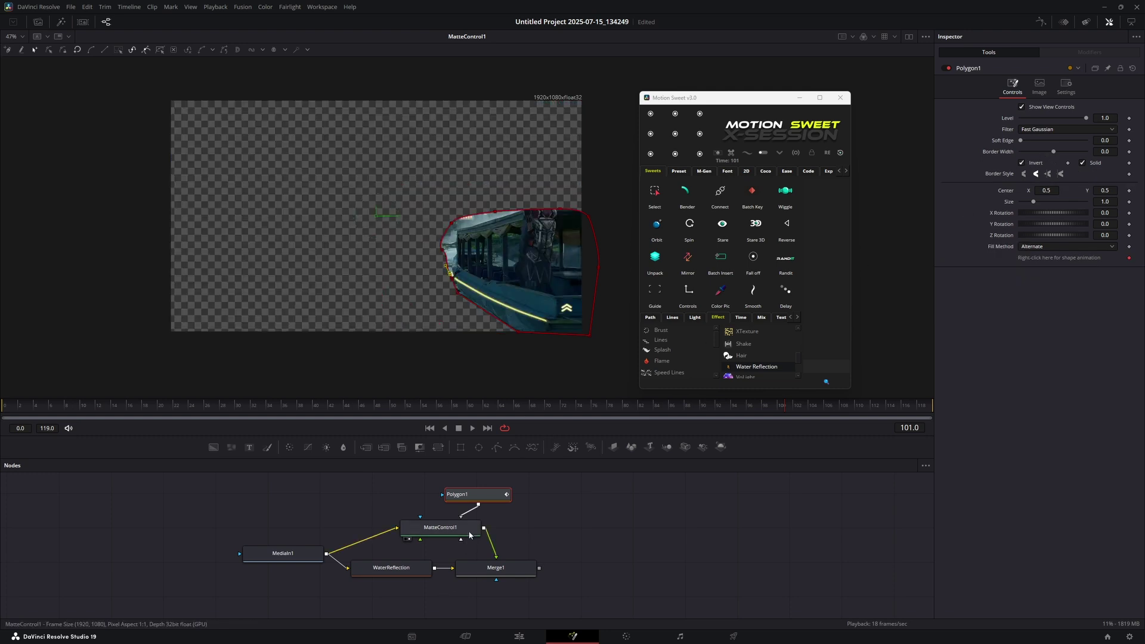
# Show Merge1 in the viewer during playback and set Polygon1's soft edge to 0.0367.
pyautogui.moveTo(492, 567); pyautogui.dragTo(537, 358)
pyautogui.click(582, 487)
pyautogui.press('space')
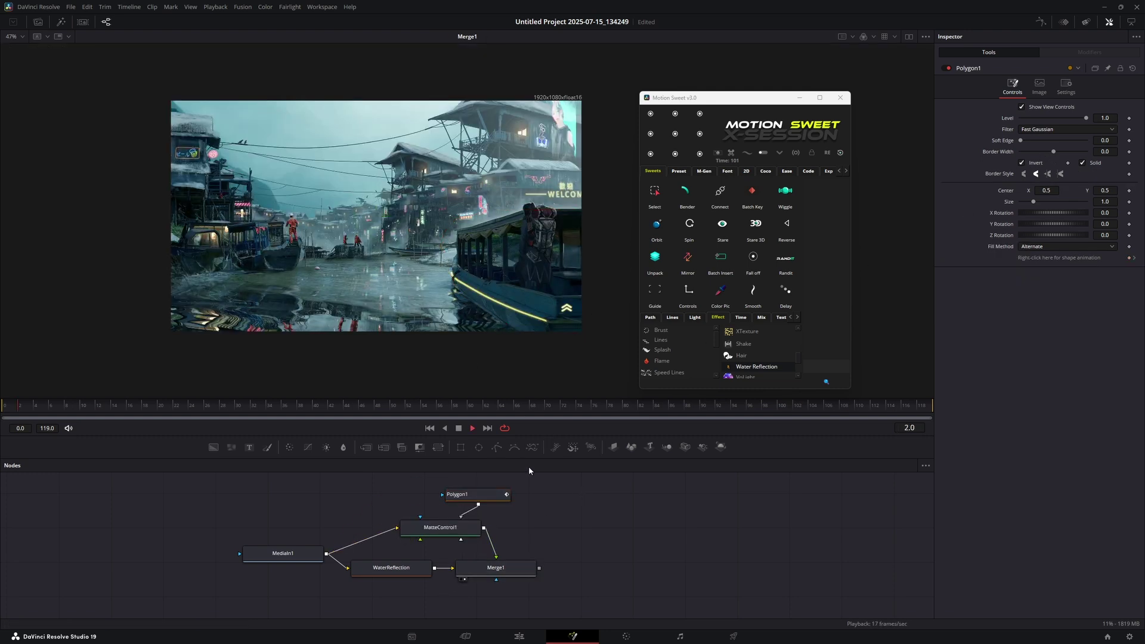
pyautogui.click(500, 495)
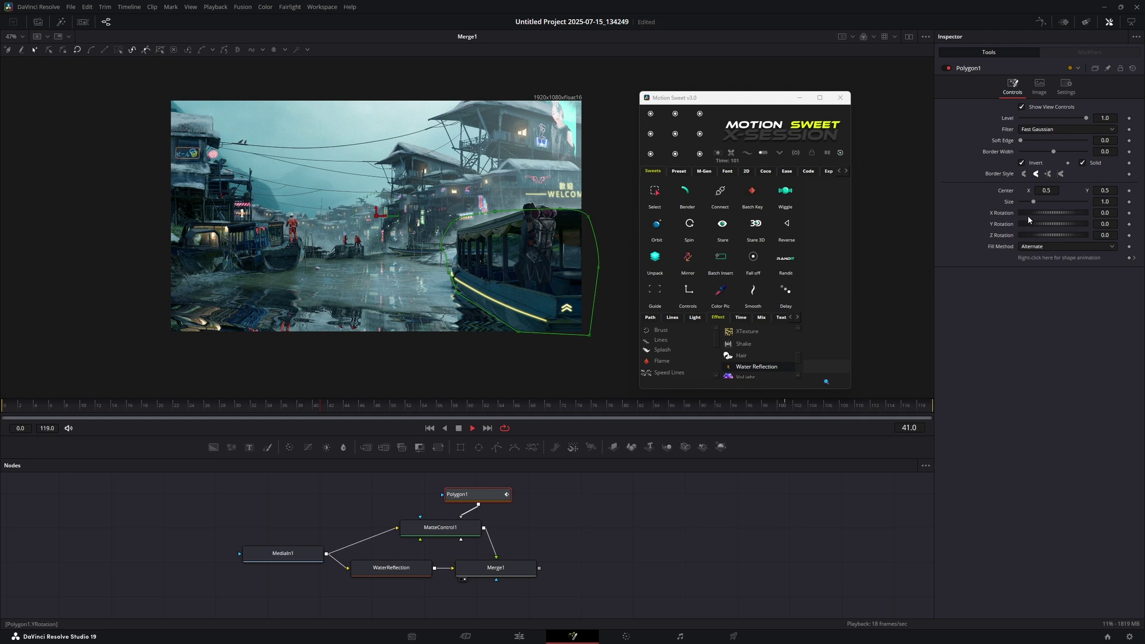
pyautogui.moveTo(1020, 140); pyautogui.dragTo(1033, 144)
pyautogui.click(613, 567)
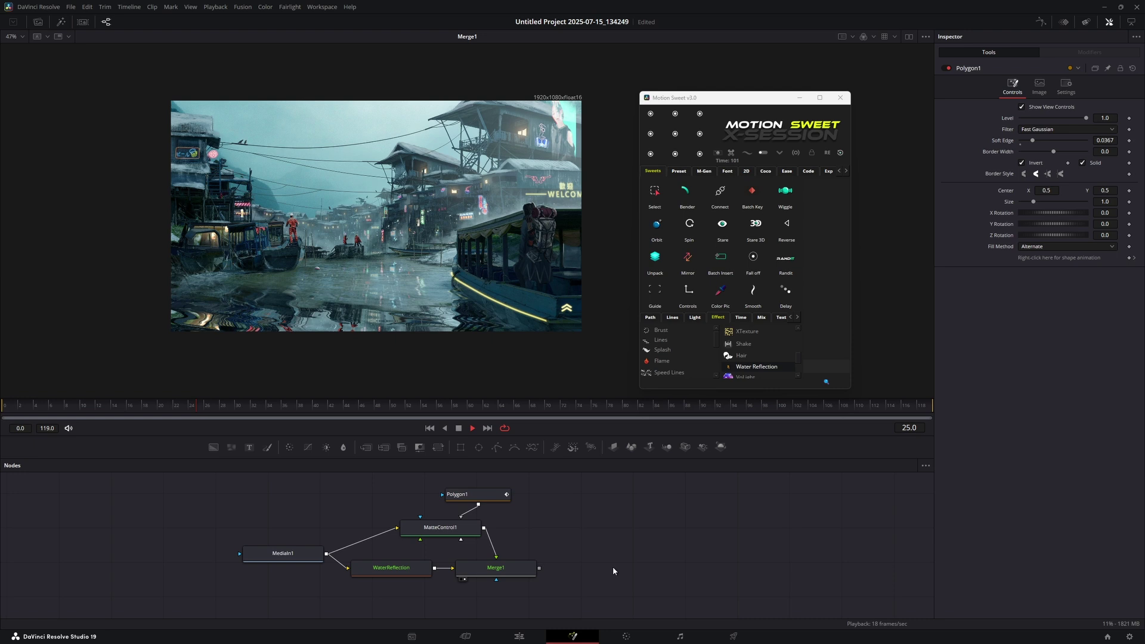
pyautogui.scroll(1, 403, 327)
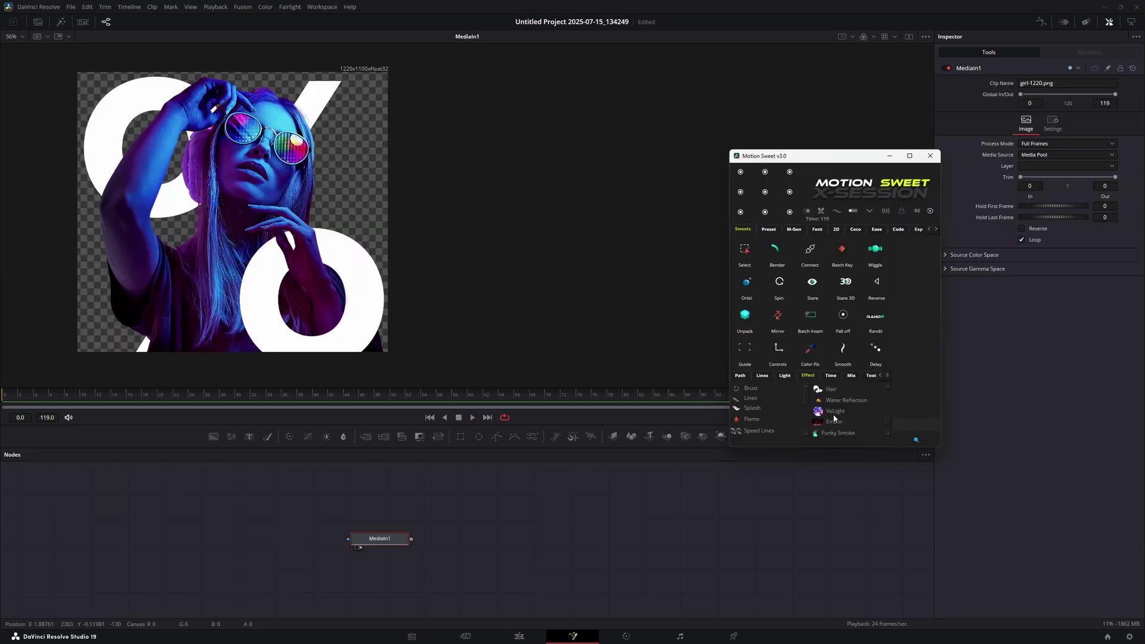
# Apply VoLight to MediaIn1 and view it with light centre X 0.202645, Y 0.907269, light angle 32.4 and a higher quality.
pyautogui.click(834, 411)
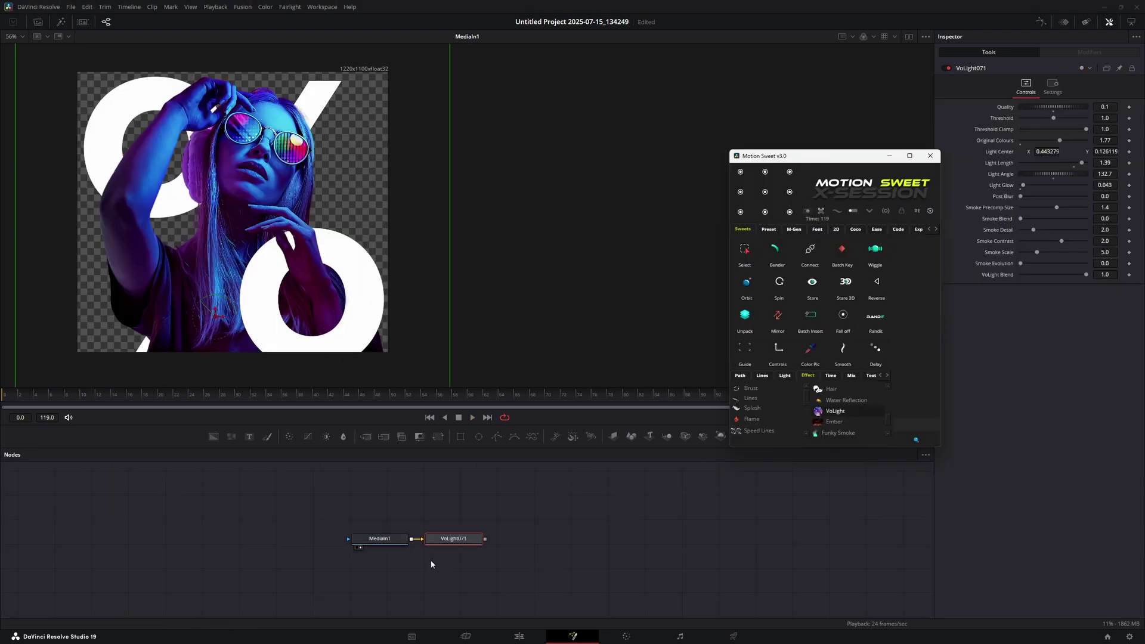
pyautogui.press('1')
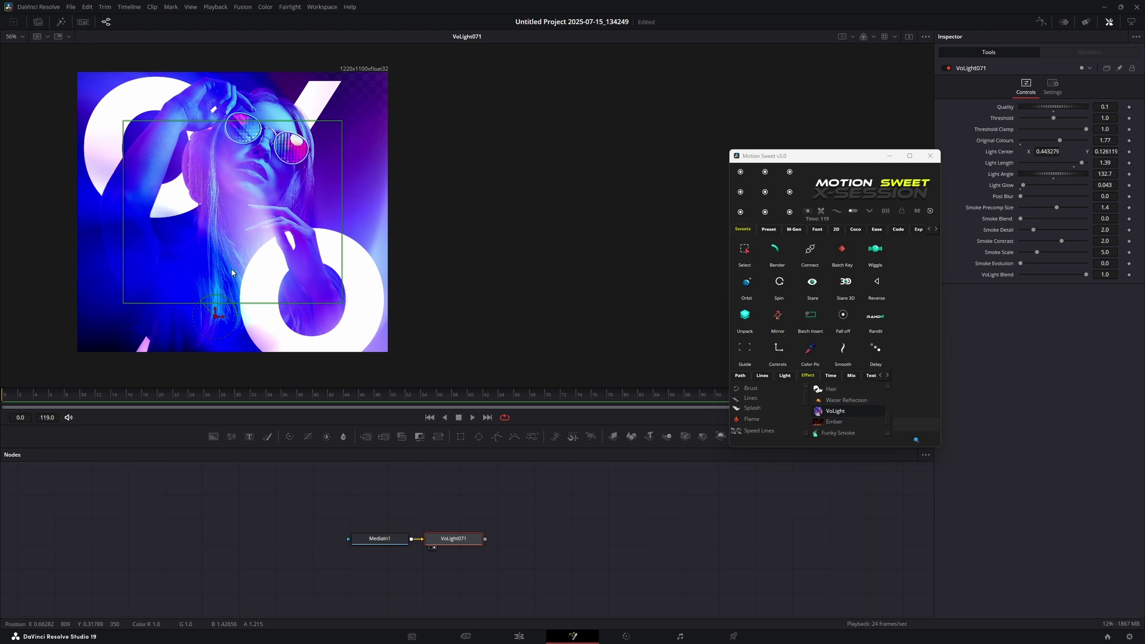
pyautogui.moveTo(216, 315); pyautogui.dragTo(140, 96)
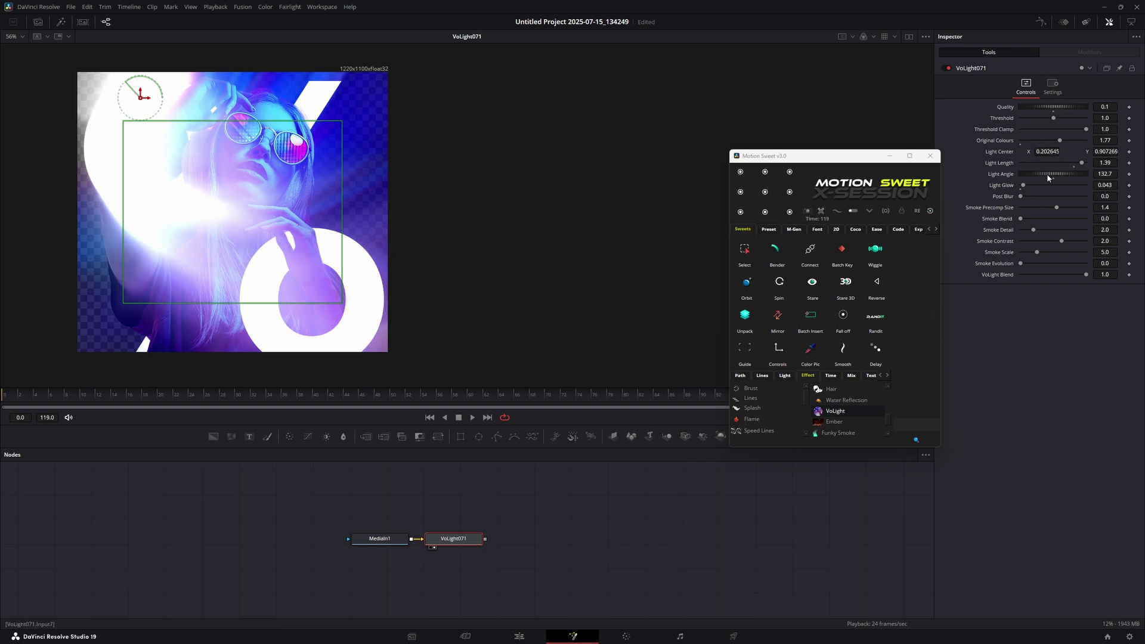
pyautogui.moveTo(1046, 173)
pyautogui.mouseDown()
pyautogui.moveTo(1058, 169)
pyautogui.moveTo(1029, 173)
pyautogui.mouseUp()
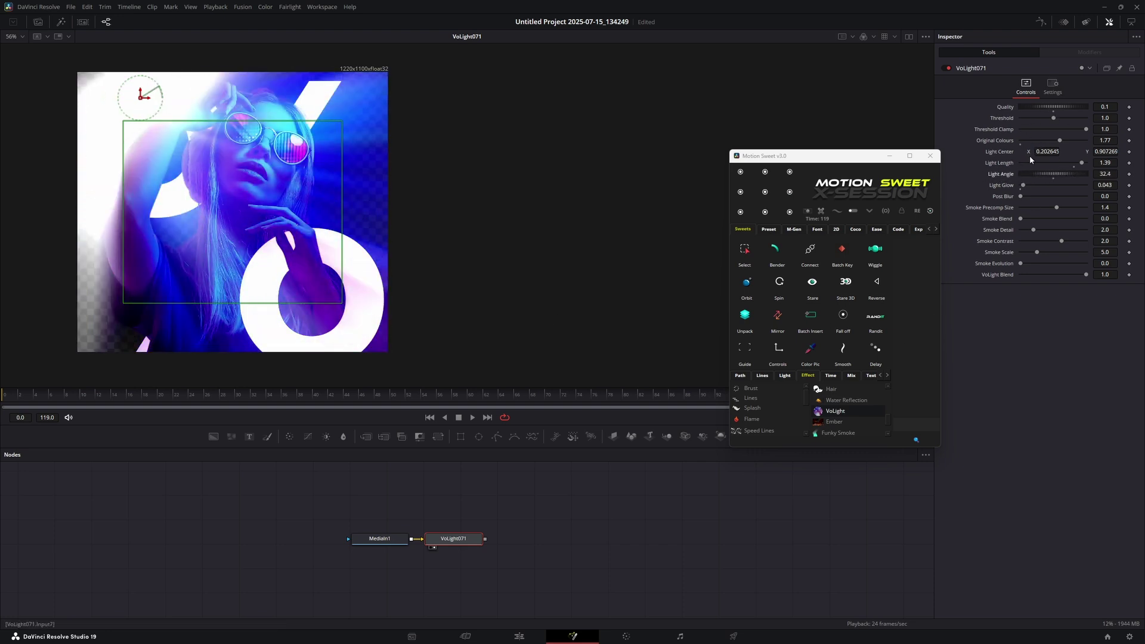
pyautogui.moveTo(1039, 109); pyautogui.dragTo(1063, 111)
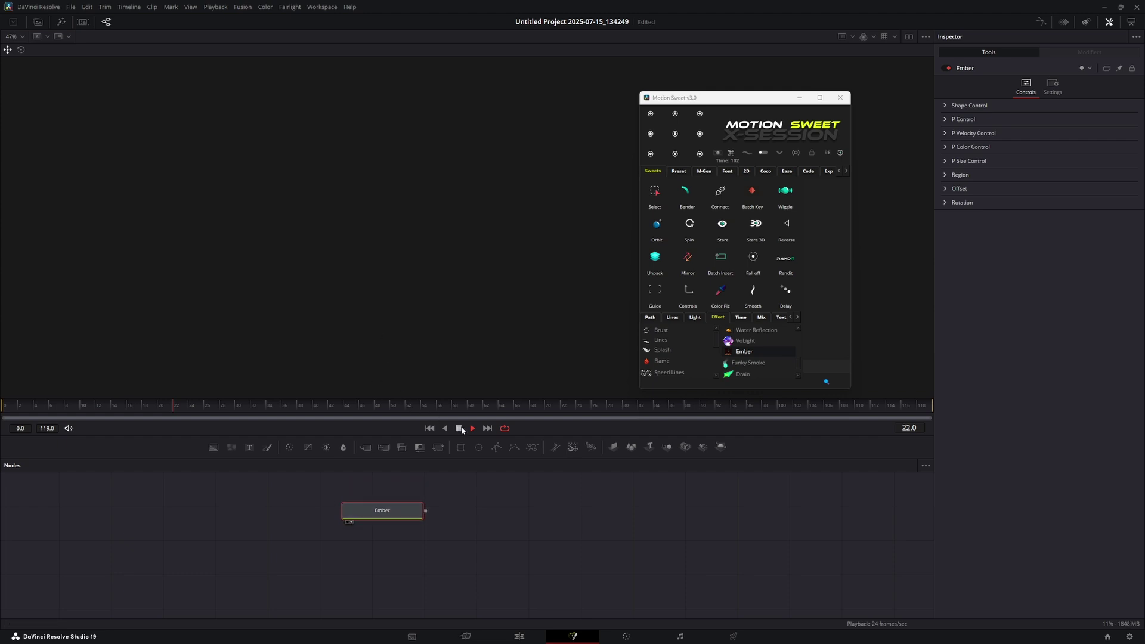
# Show the Ember effect in the viewer and merge it over a black Background node.
pyautogui.press('1')
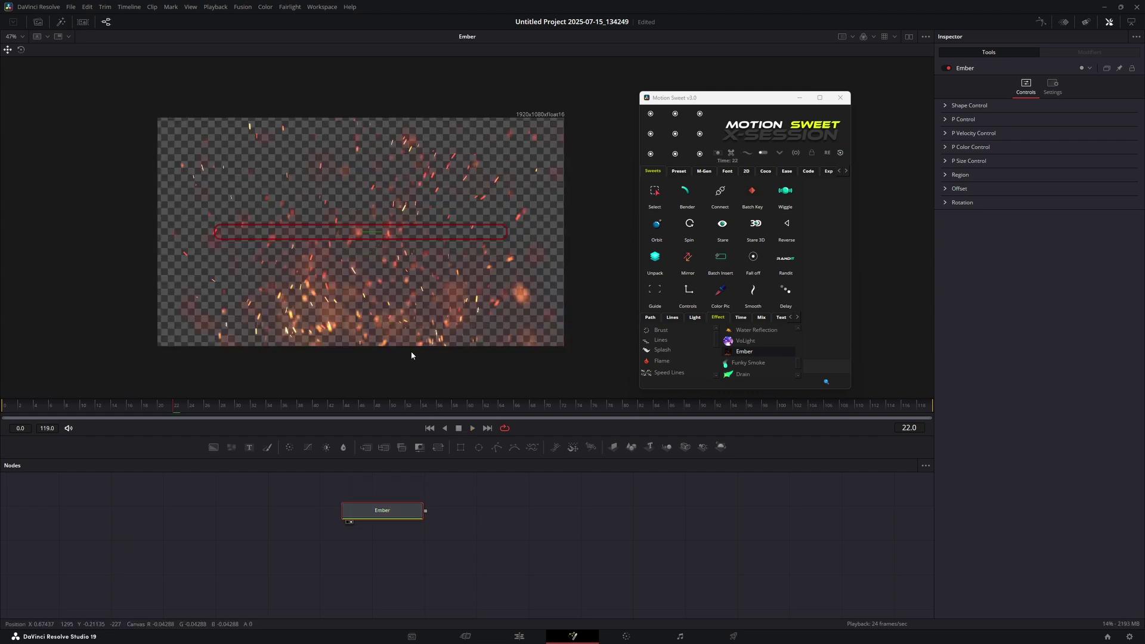
pyautogui.moveTo(217, 450); pyautogui.dragTo(426, 342)
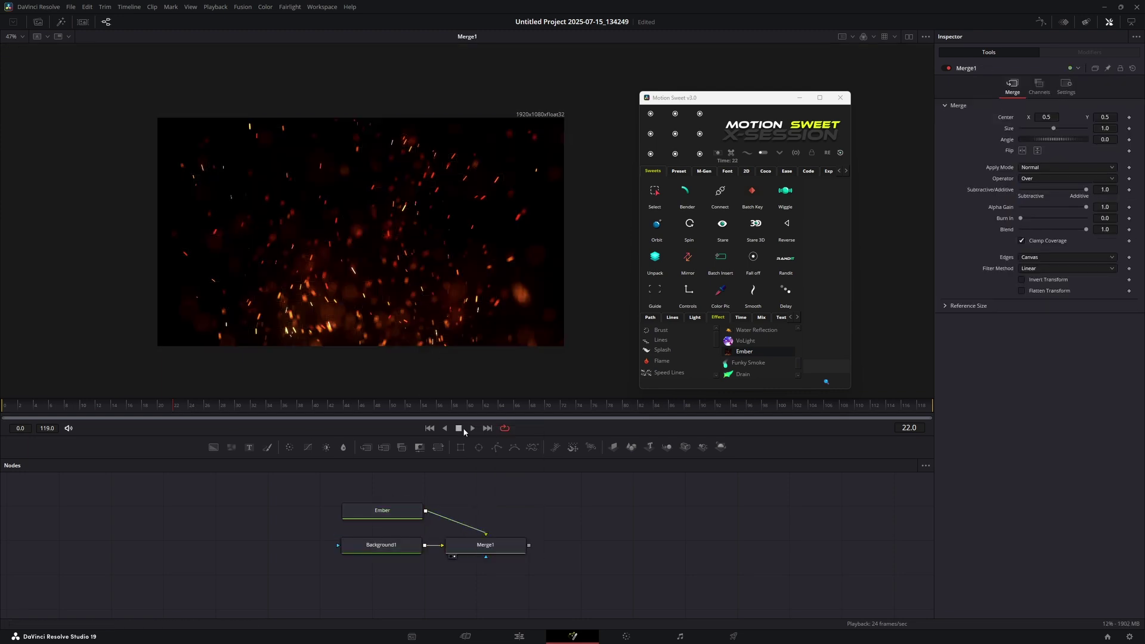
pyautogui.click(486, 529)
# Add a Funky Smoke node and a Background masked by a centred ellipse about 0.177 wide and high.
pyautogui.click(746, 363)
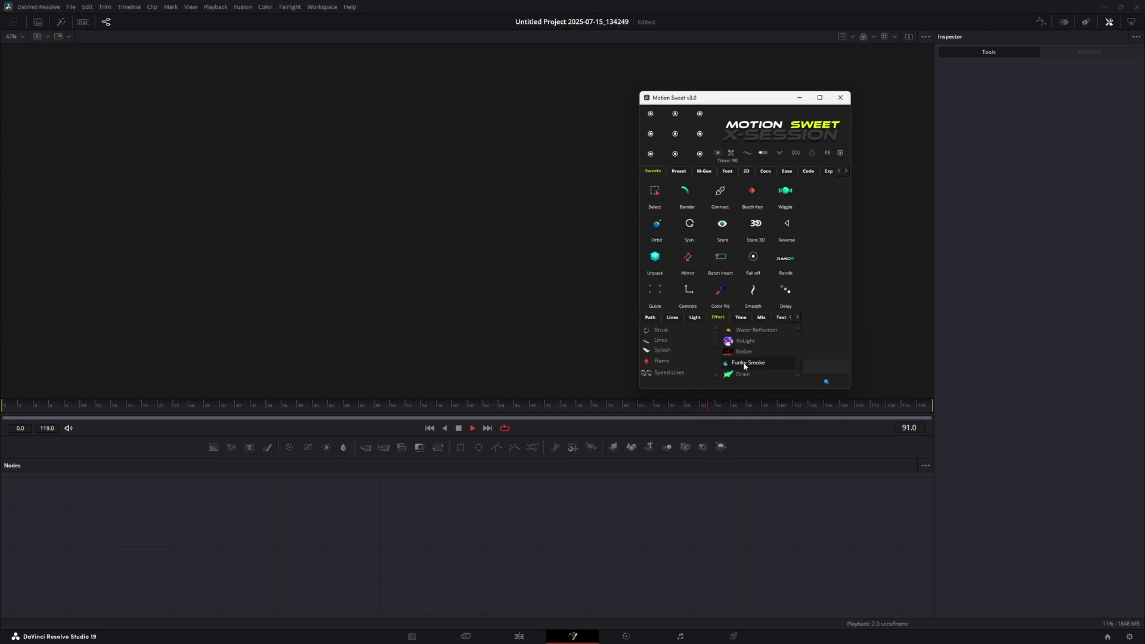
pyautogui.moveTo(214, 447); pyautogui.dragTo(337, 289)
pyautogui.click(480, 448)
pyautogui.moveTo(401, 319); pyautogui.dragTo(376, 257)
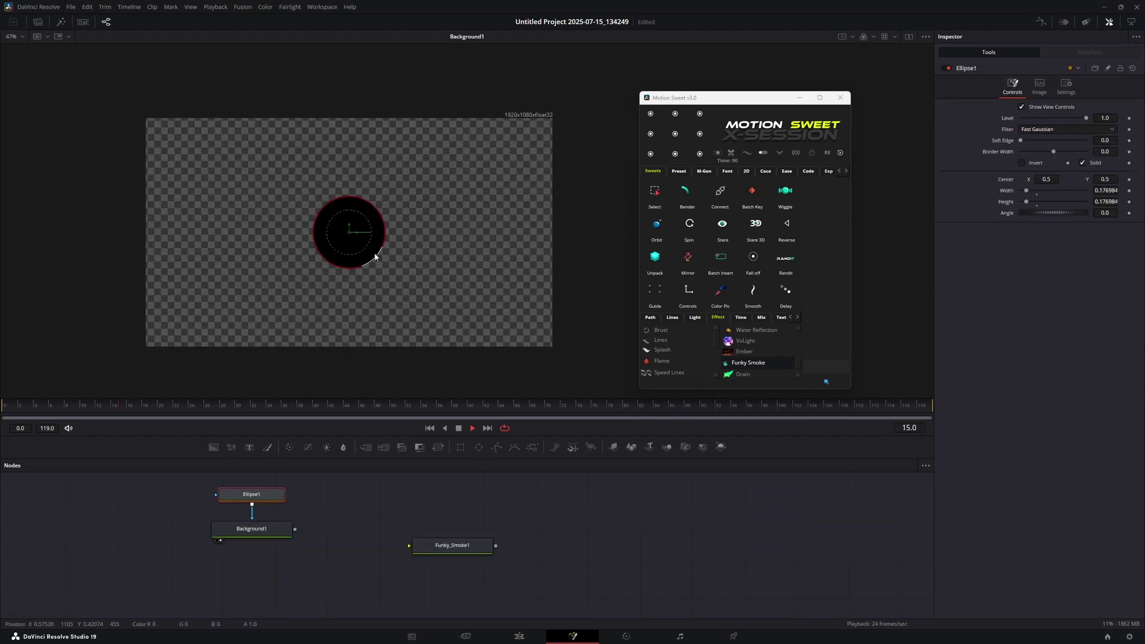
# Change Background1's colour to a bright turquoise green.
pyautogui.click(252, 529)
pyautogui.click(1022, 160)
pyautogui.click(1111, 192)
pyautogui.click(1095, 168)
# Feed Background1 into Funky_Smoke1 and show the smoke node in the viewer.
pyautogui.moveTo(453, 545); pyautogui.dragTo(408, 526)
pyautogui.press('1')
pyautogui.moveTo(295, 530); pyautogui.dragTo(408, 526)
# Set Funky_Smoke1's steps to 50.3, amplitude to 9.86 and speed to 10.2.
pyautogui.press('space')
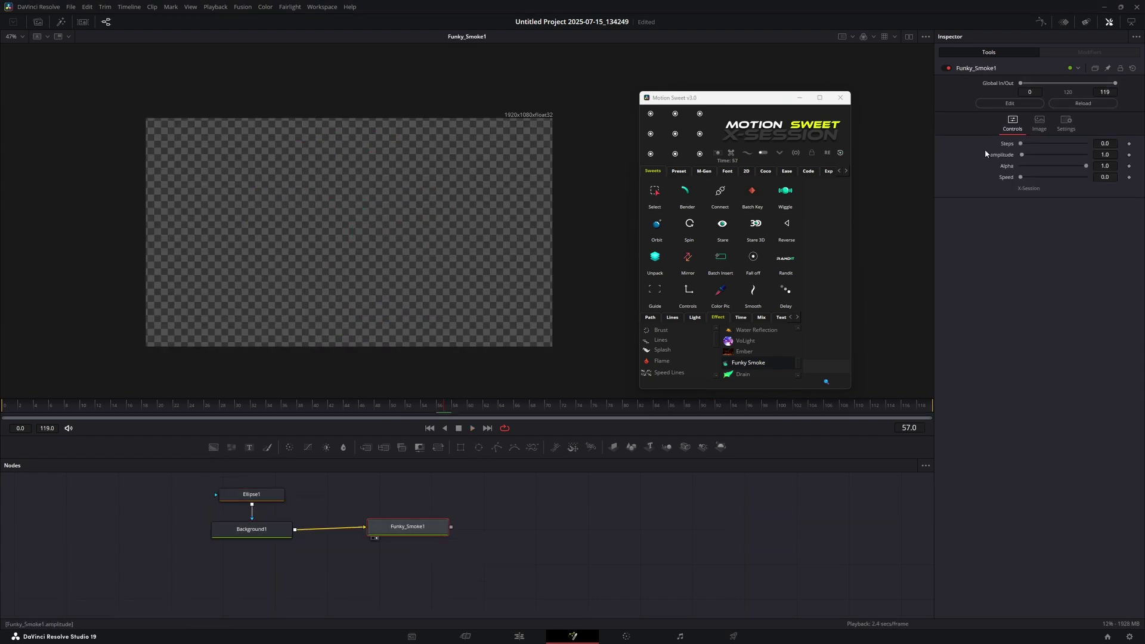
pyautogui.moveTo(1021, 144); pyautogui.dragTo(1027, 177)
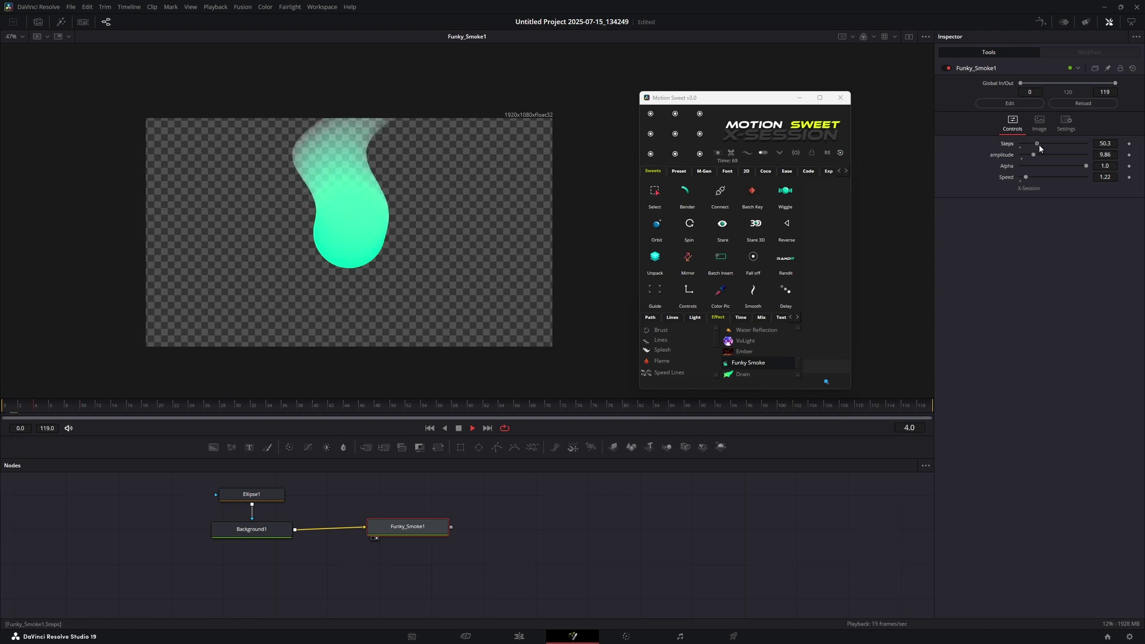
pyautogui.moveTo(1027, 178); pyautogui.dragTo(1066, 177)
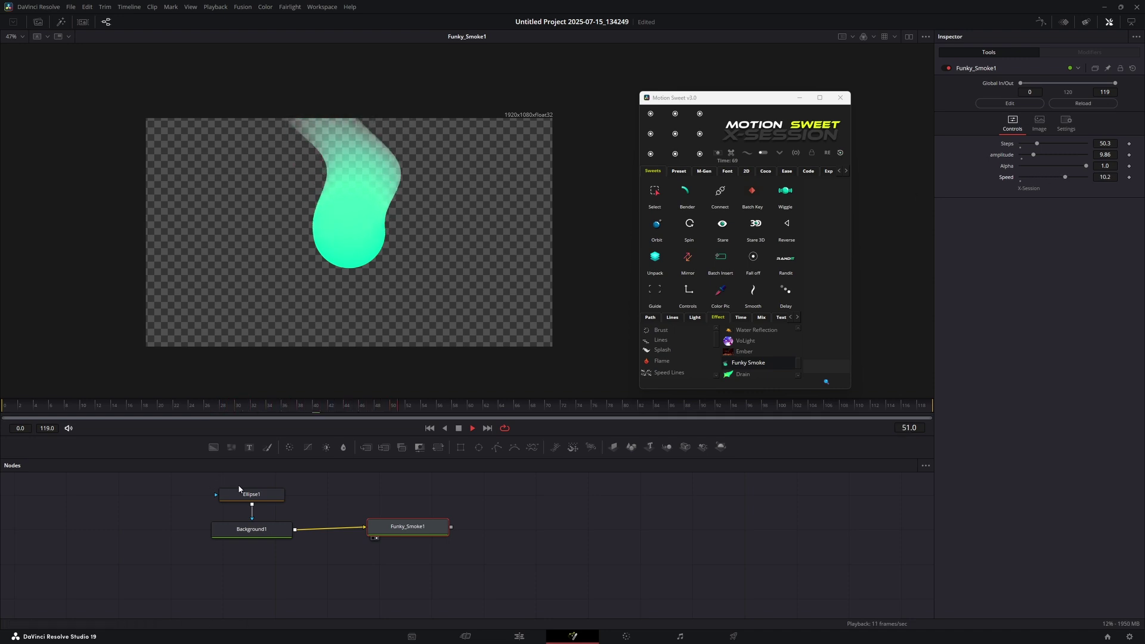
# Move the Ellipse1 mask down to the lower middle of the frame.
pyautogui.click(240, 494)
pyautogui.moveTo(349, 234); pyautogui.dragTo(340, 290)
pyautogui.click(425, 488)
# Add a Text node reading FUSION and connect it as the input of Funky_Smoke1.
pyautogui.moveTo(249, 448); pyautogui.dragTo(329, 570)
pyautogui.moveTo(371, 569); pyautogui.dragTo(365, 527)
pyautogui.click(1078, 178)
pyautogui.write('FUSION')
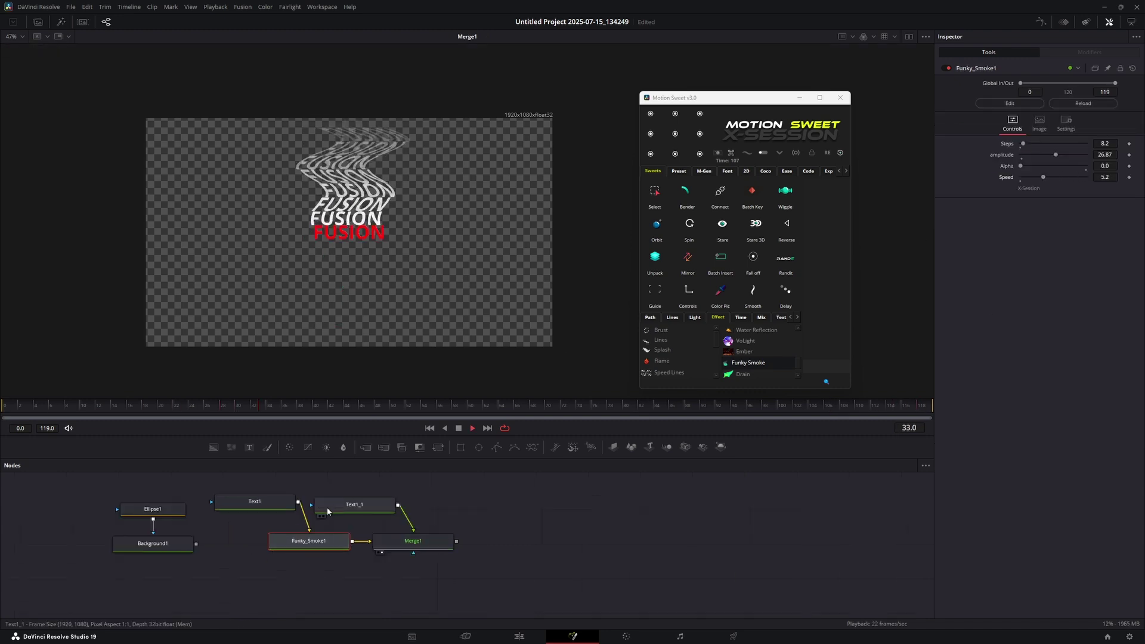
# Show the black-hole-7274093_1280.jpg image in the viewer and apply the Drain effect to it.
pyautogui.moveTo(274, 507); pyautogui.dragTo(289, 358)
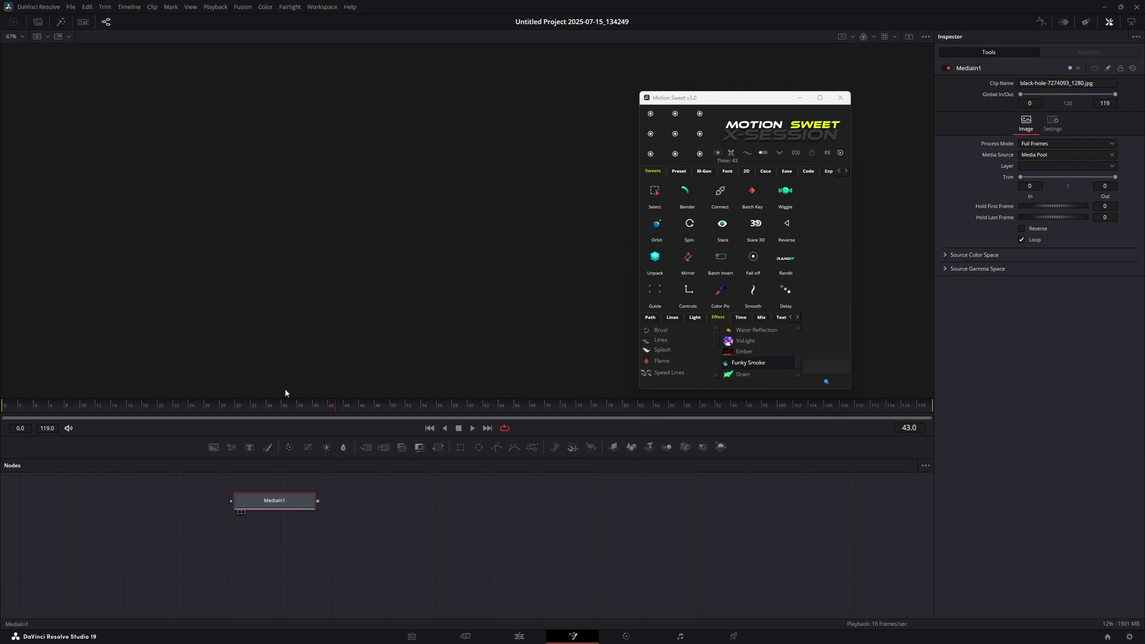
pyautogui.scroll(3, 340, 292)
pyautogui.moveTo(340, 290); pyautogui.dragTo(333, 294)
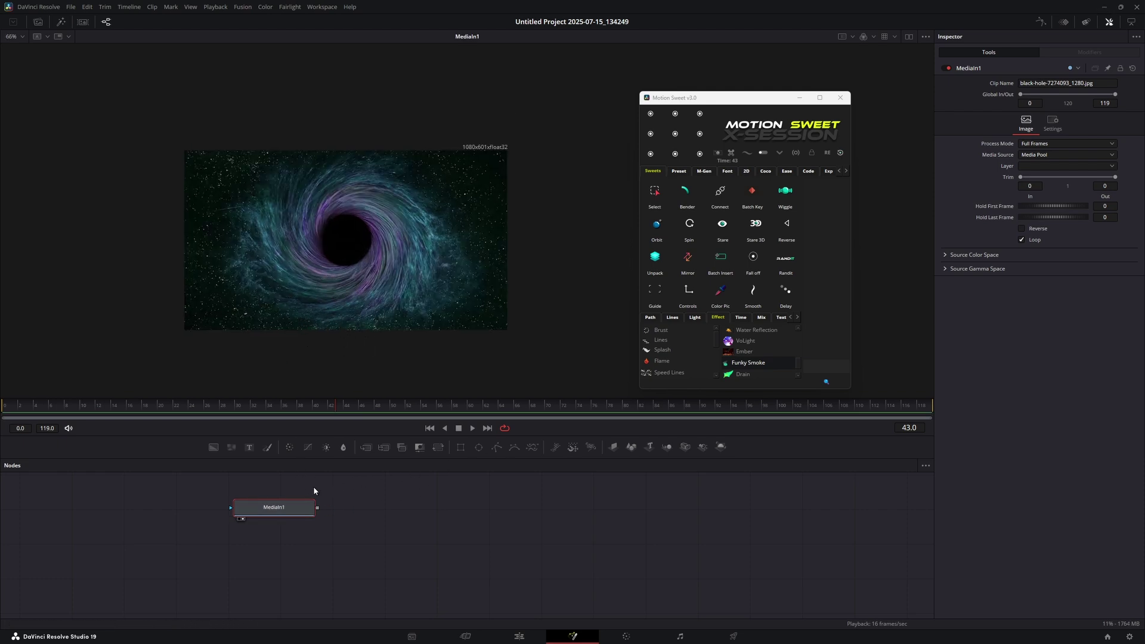
pyautogui.click(742, 374)
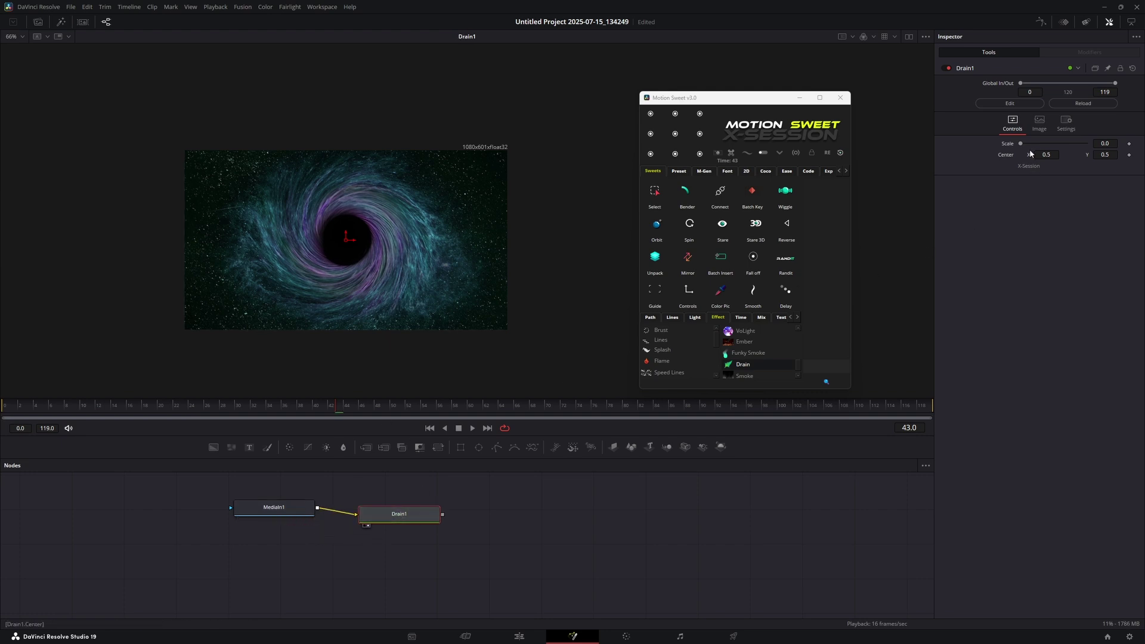
# Set Drain1's scale to 0.422, move its centre to the image's lower-right corner, and readjust the scale.
pyautogui.moveTo(1022, 144)
pyautogui.mouseDown()
pyautogui.moveTo(1040, 143)
pyautogui.moveTo(1022, 147)
pyautogui.mouseUp()
pyautogui.moveTo(1023, 145); pyautogui.dragTo(1037, 146)
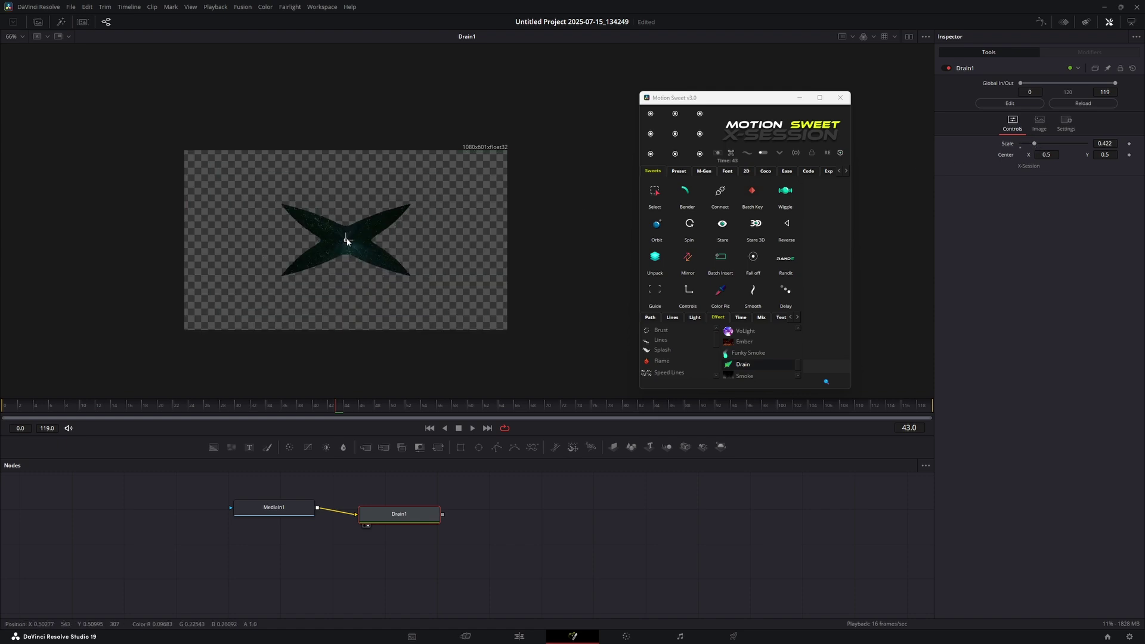
pyautogui.moveTo(347, 239); pyautogui.dragTo(514, 334)
pyautogui.moveTo(1020, 144)
pyautogui.mouseDown()
pyautogui.moveTo(1054, 149)
pyautogui.moveTo(1021, 154)
pyautogui.mouseUp()
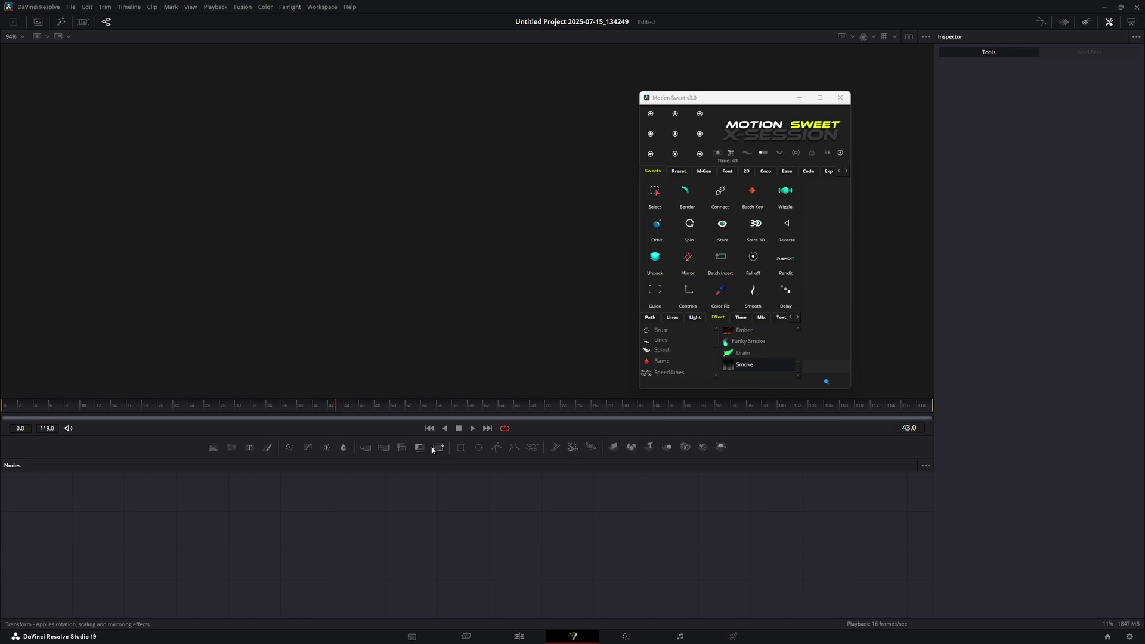
# Add a Smoke effect, show it in the viewer, and play it from the first frame.
pyautogui.click(743, 365)
pyautogui.moveTo(321, 506); pyautogui.dragTo(348, 320)
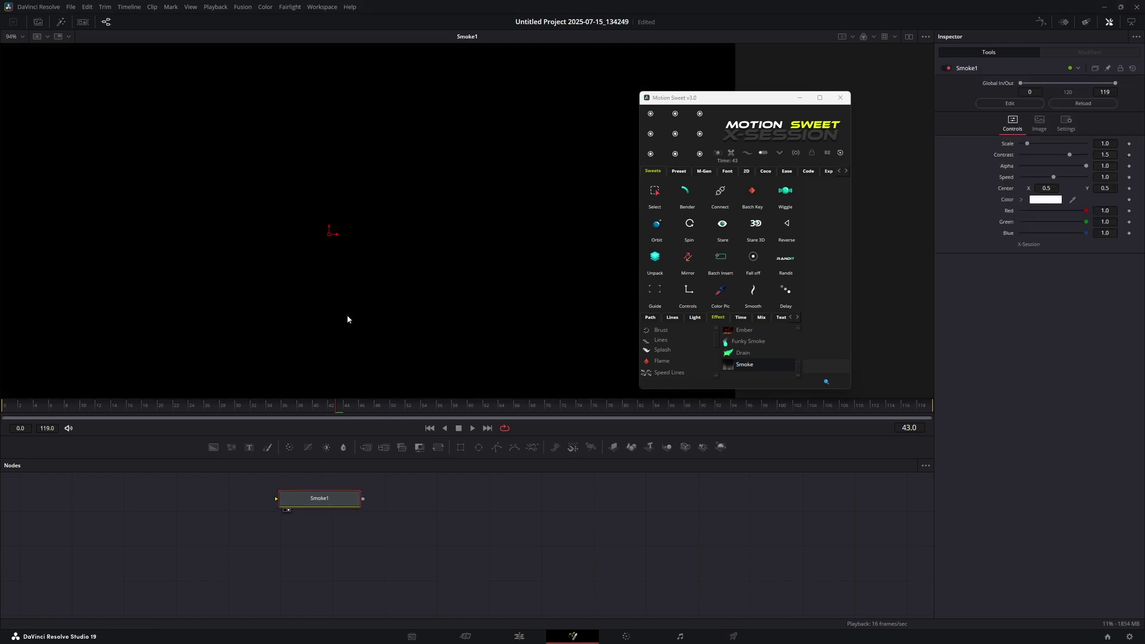
pyautogui.scroll(-4, 348, 320)
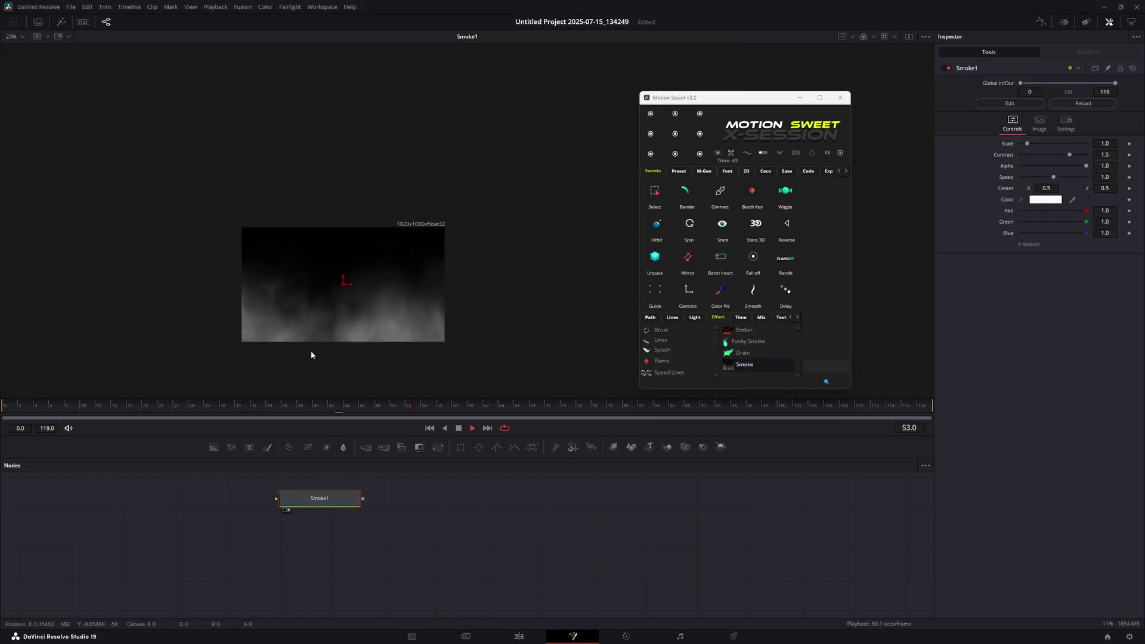
pyautogui.scroll(2, 341, 323)
pyautogui.moveTo(205, 403); pyautogui.dragTo(1, 401)
pyautogui.press('space')
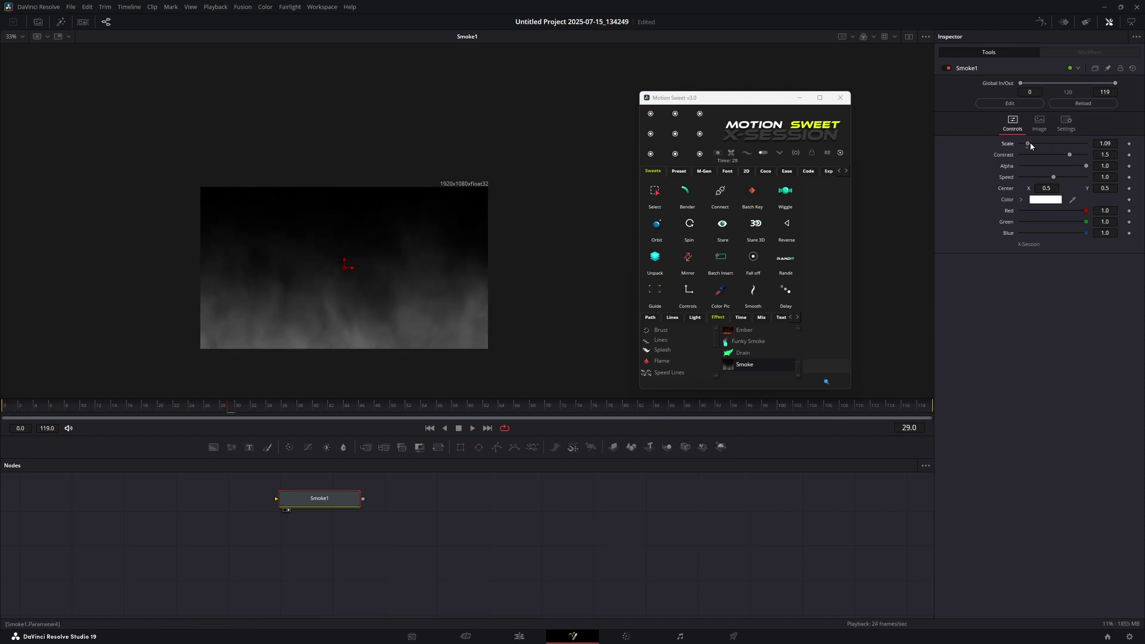
# Set Smoke1's scale to 0.82 and contrast to 2.0, and tint it yellow-green with hue 0.208 and saturation 1.0.
pyautogui.moveTo(1030, 142); pyautogui.dragTo(1014, 166)
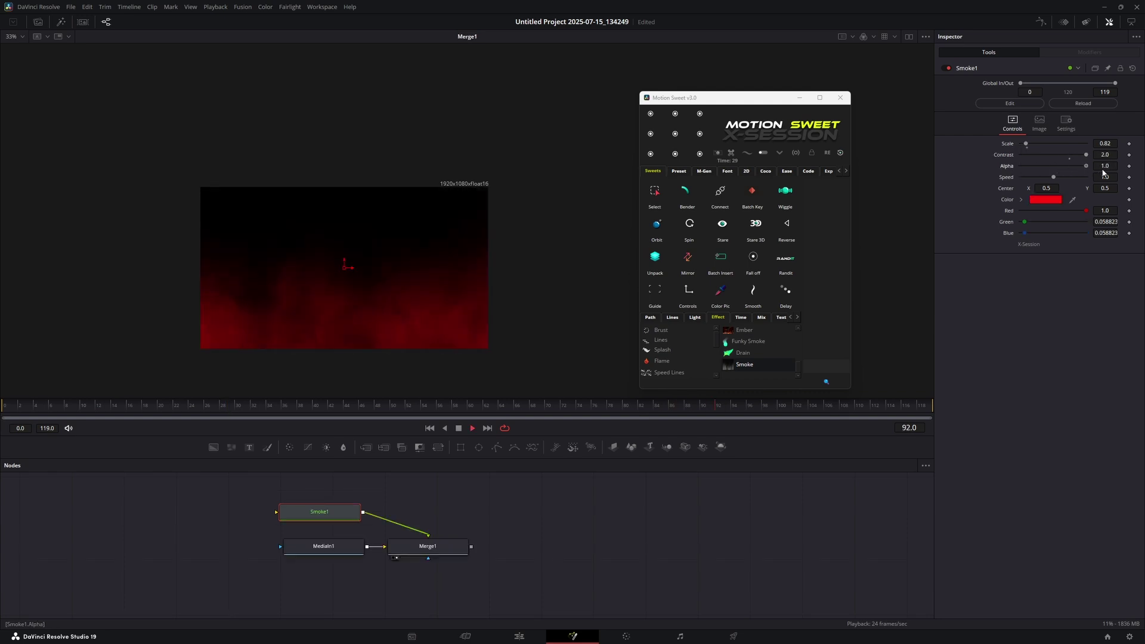
pyautogui.click(1021, 199)
pyautogui.moveTo(1045, 227)
pyautogui.mouseDown()
pyautogui.moveTo(1087, 188)
pyautogui.moveTo(1025, 177)
pyautogui.mouseUp()
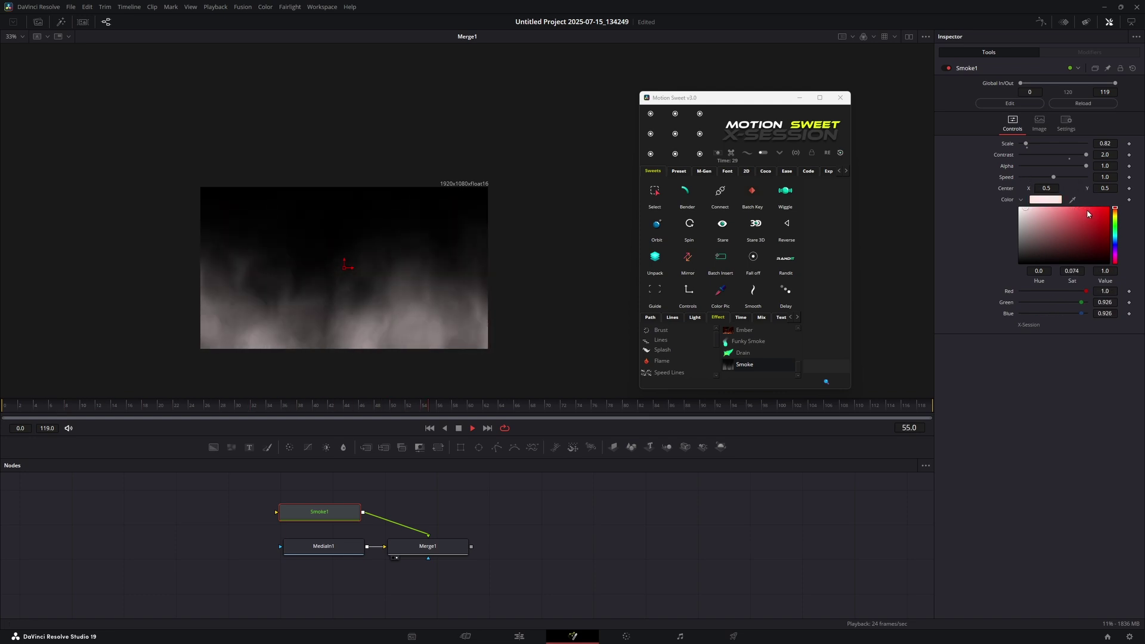
pyautogui.moveTo(1118, 219)
pyautogui.mouseDown()
pyautogui.moveTo(1117, 245)
pyautogui.moveTo(1117, 219)
pyautogui.mouseUp()
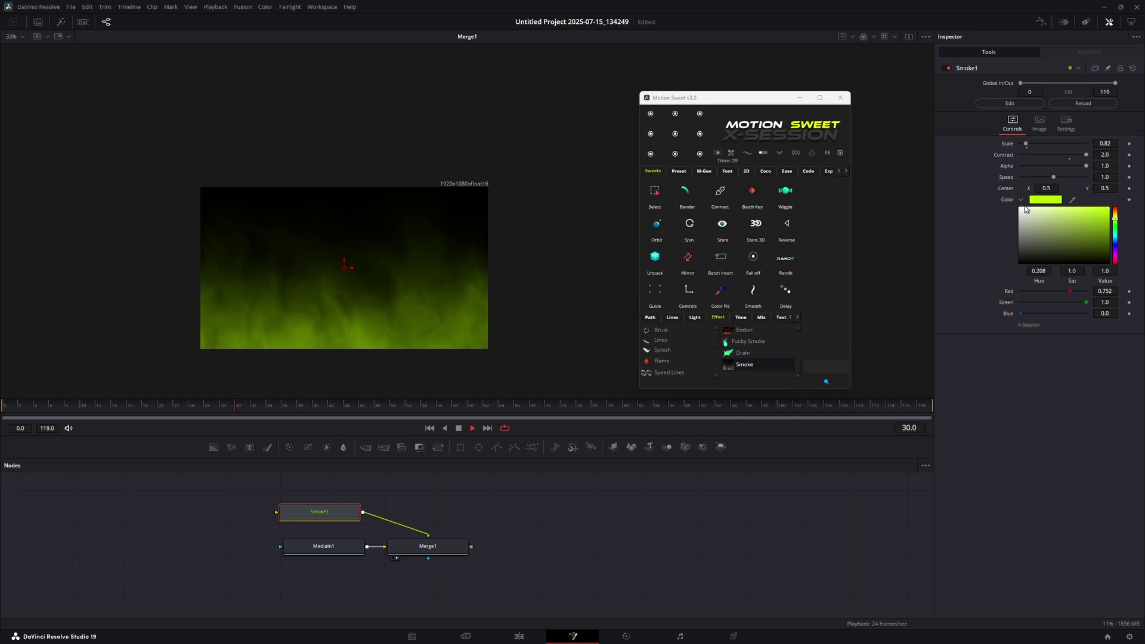
# Return Smoke1's colour to white and move its centre to X 0.116, Y 0.25.
pyautogui.moveTo(1054, 188); pyautogui.dragTo(998, 188)
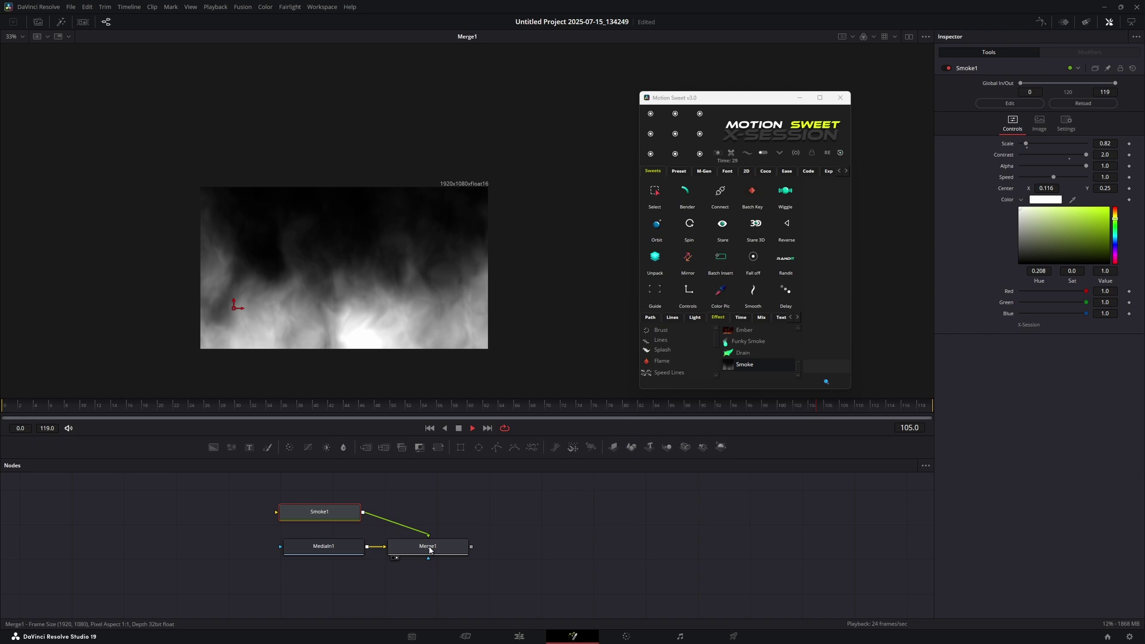
pyautogui.scroll(5, 480, 284)
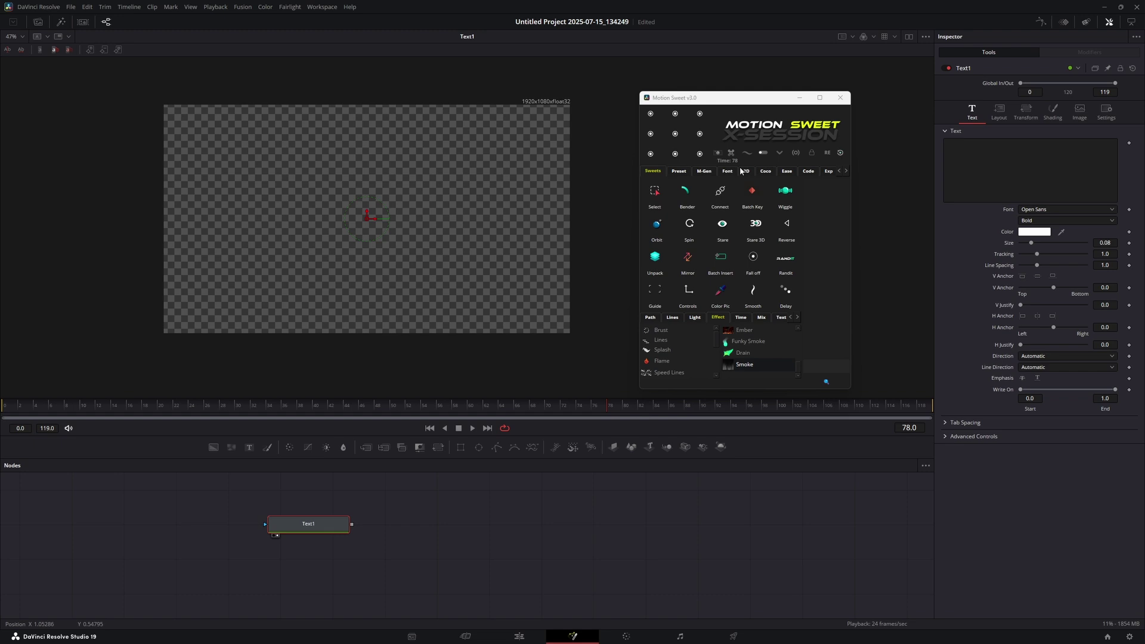
# Enter the sample text sdsd in Text1 and apply the Arial Nova font from Motion Sweet's font list.
pyautogui.click(728, 173)
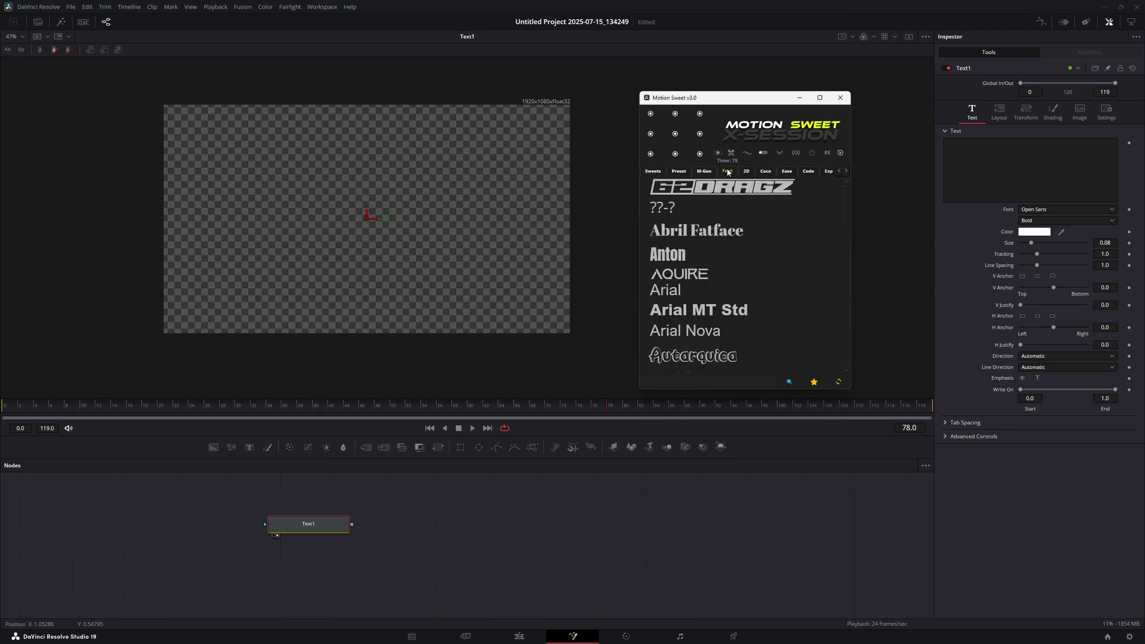
pyautogui.scroll(-3, 738, 345)
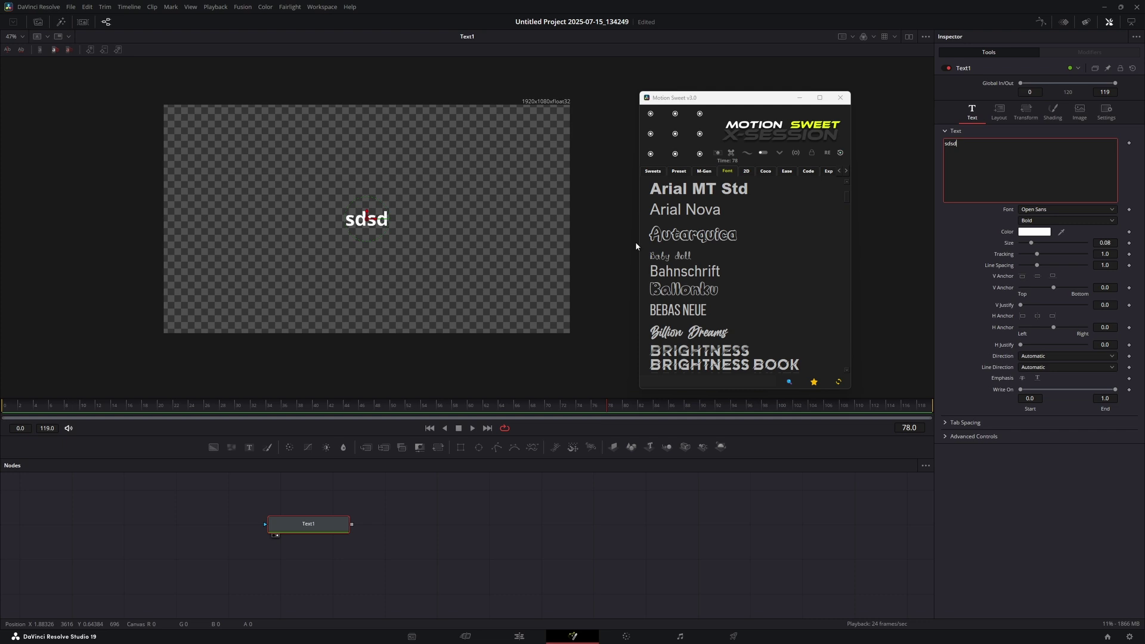
pyautogui.click(725, 206)
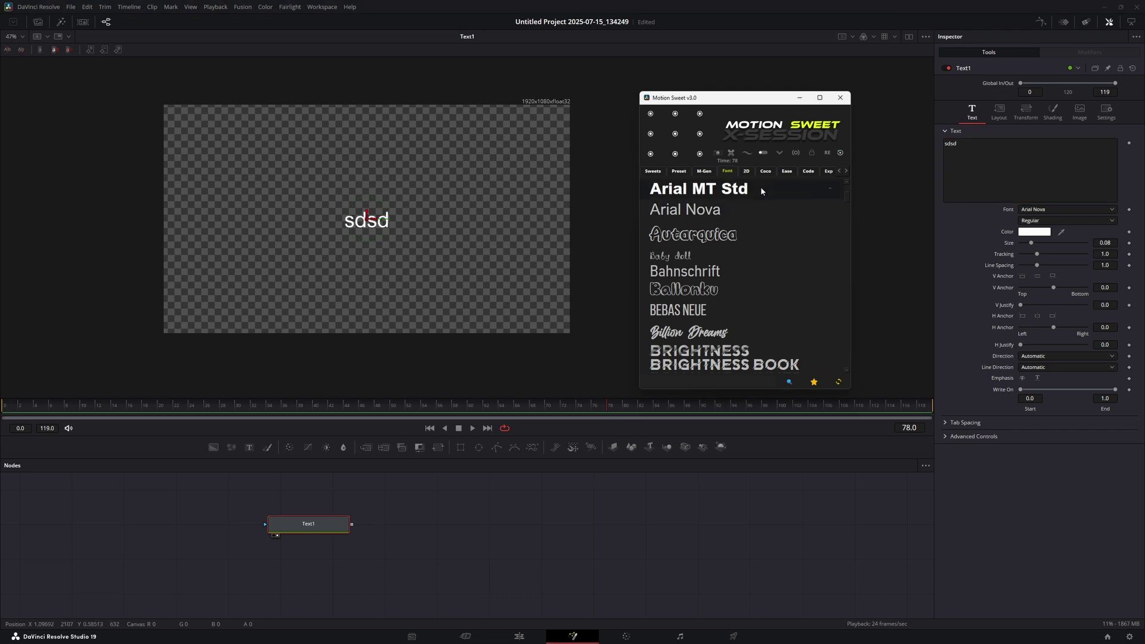